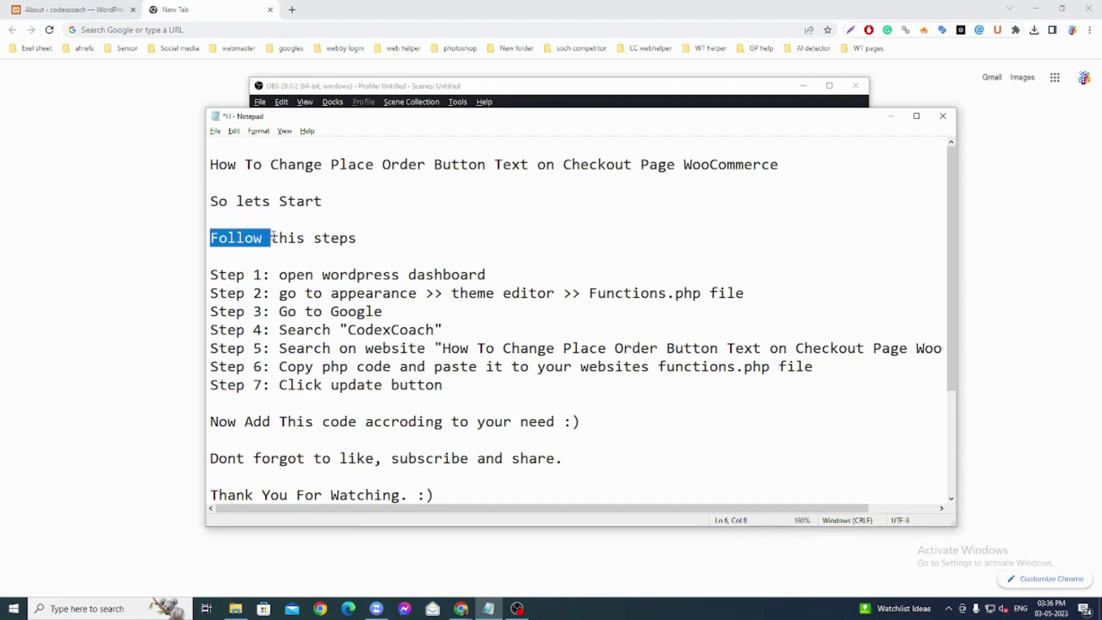
Review steps 1 and 2 of the Notepad instructions and check the open WordPress admin page.
left_click_drag(212, 278, 502, 274)
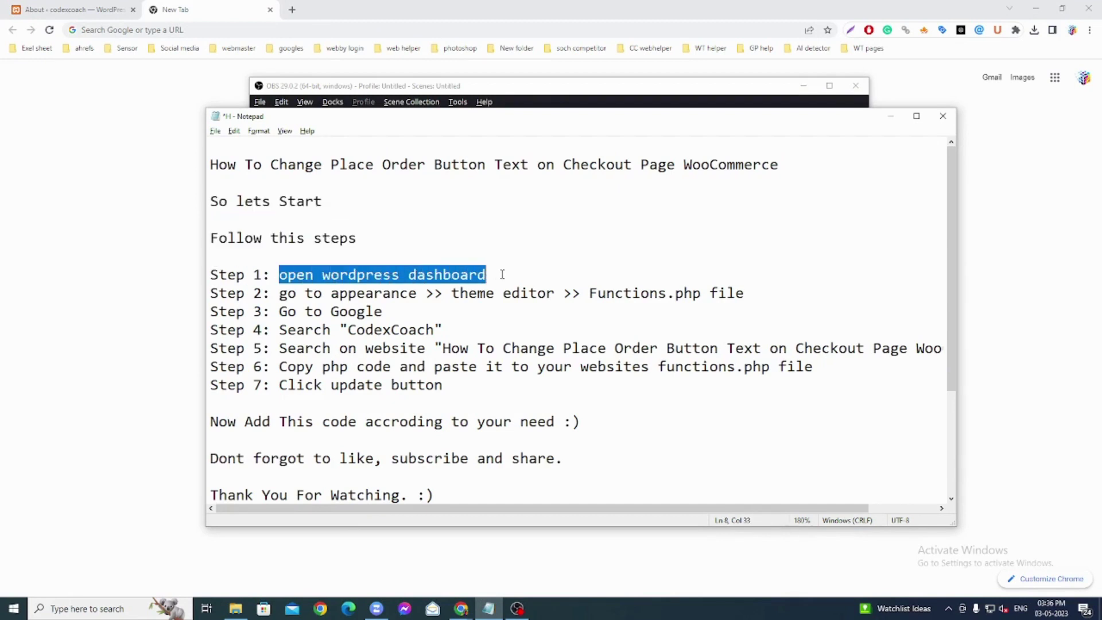
left_click(168, 246)
left_click(105, 15)
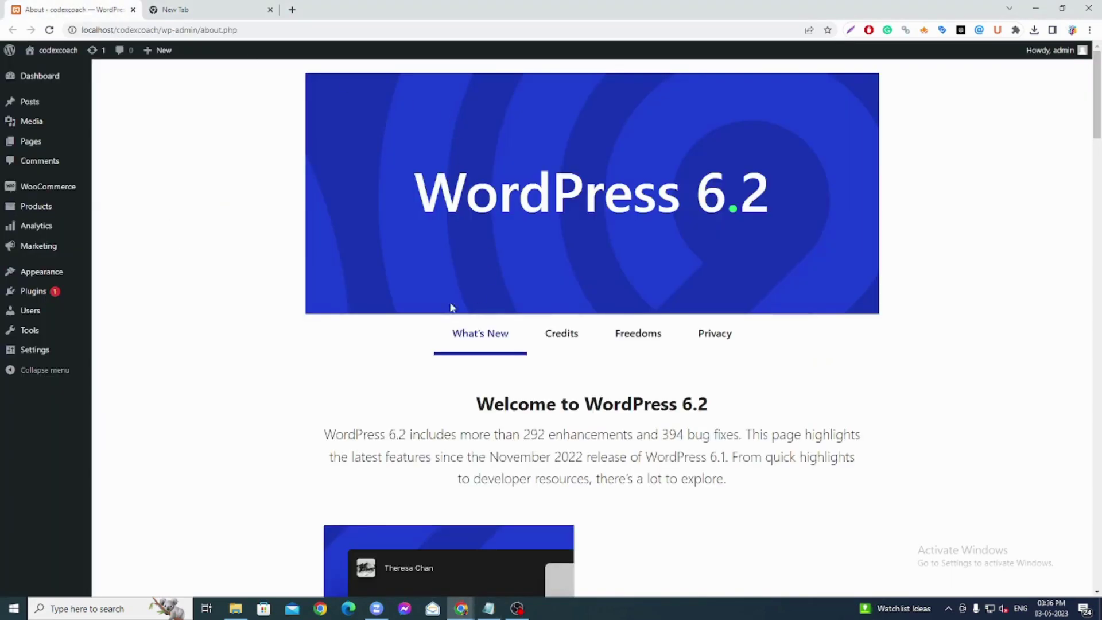
left_click(256, 14)
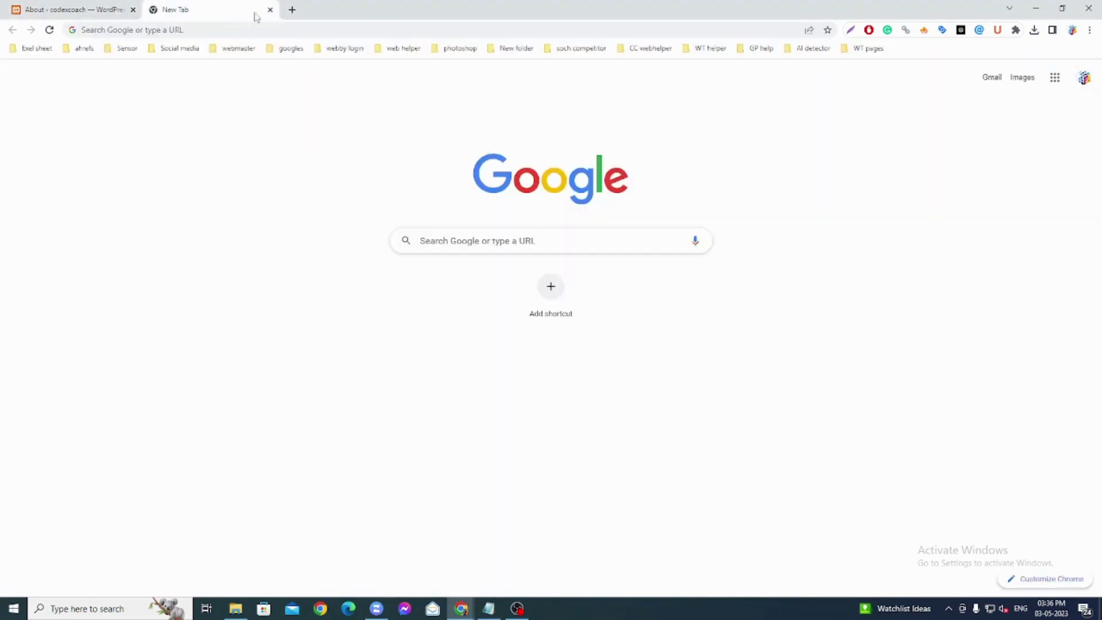
left_click(488, 608)
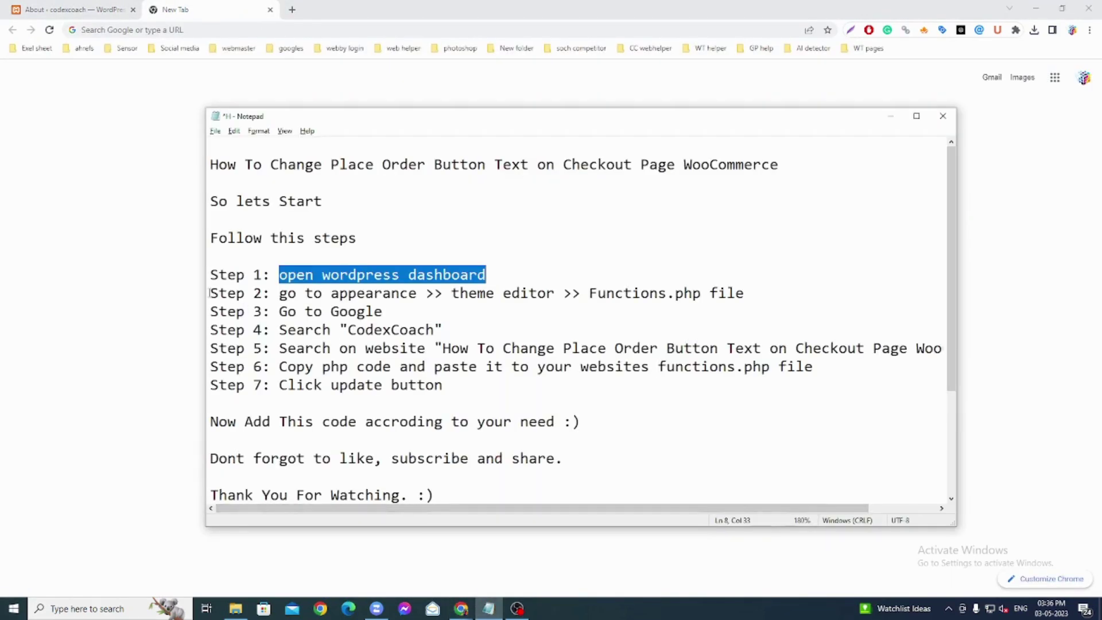
left_click_drag(210, 293, 744, 293)
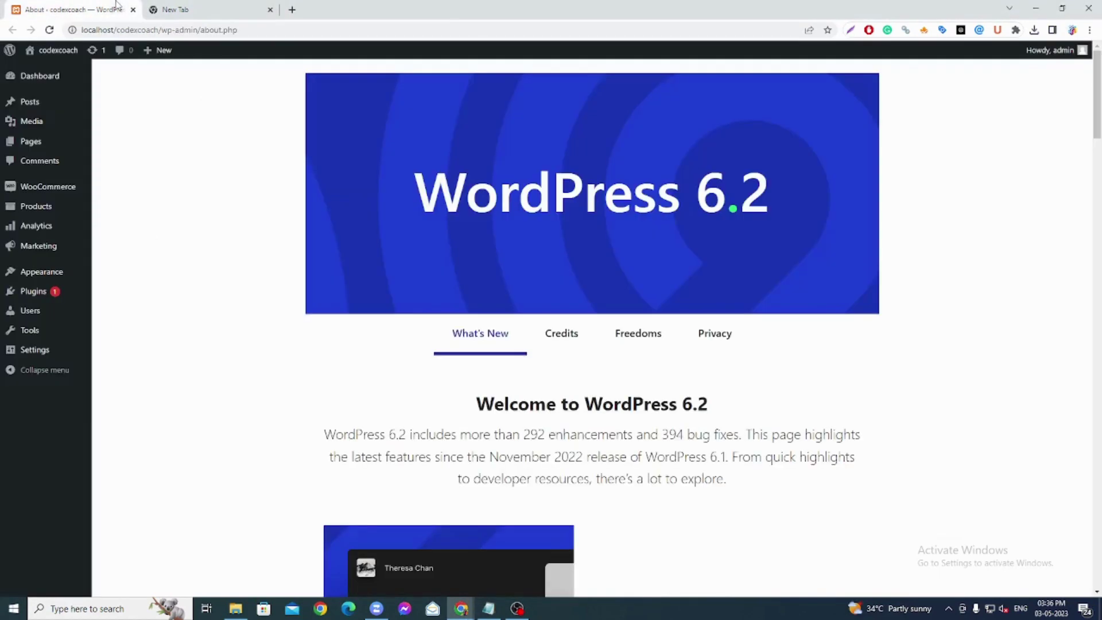
Open WordPress's Theme File Editor in a separate browser tab and show the end of the Twenty Twenty-One theme's functions.php file.
mouse_move(76, 275)
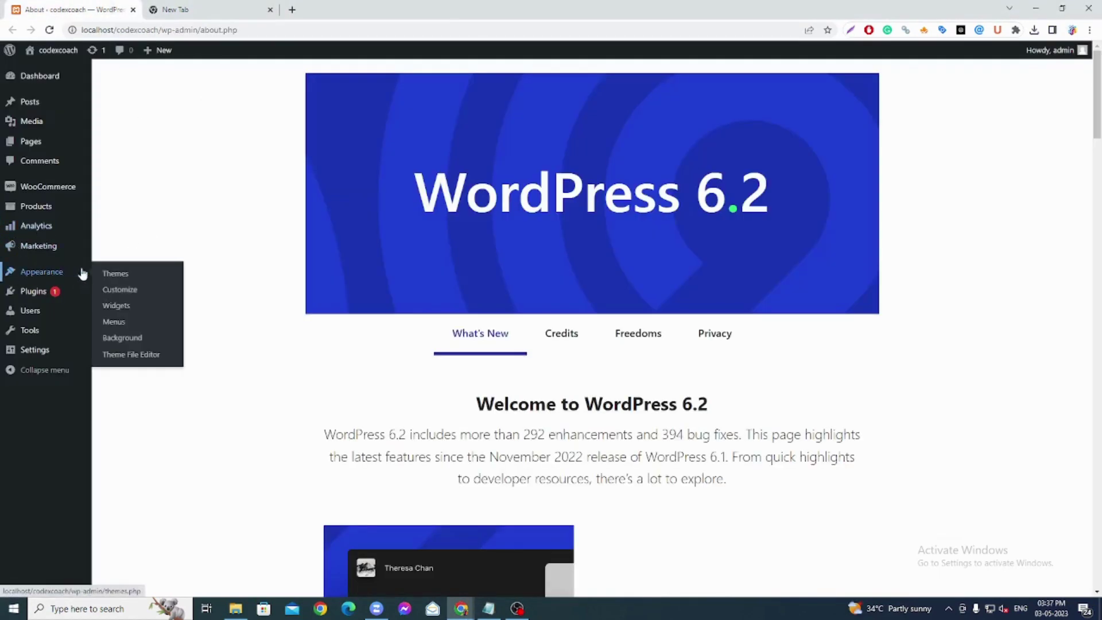
middle_click(121, 357)
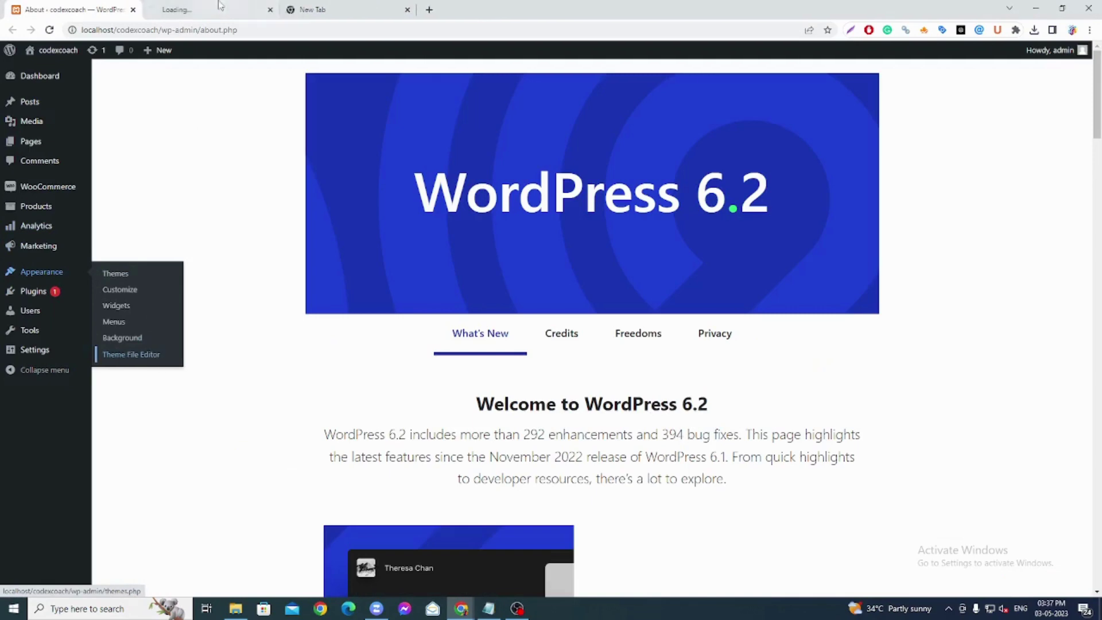
left_click(206, 9)
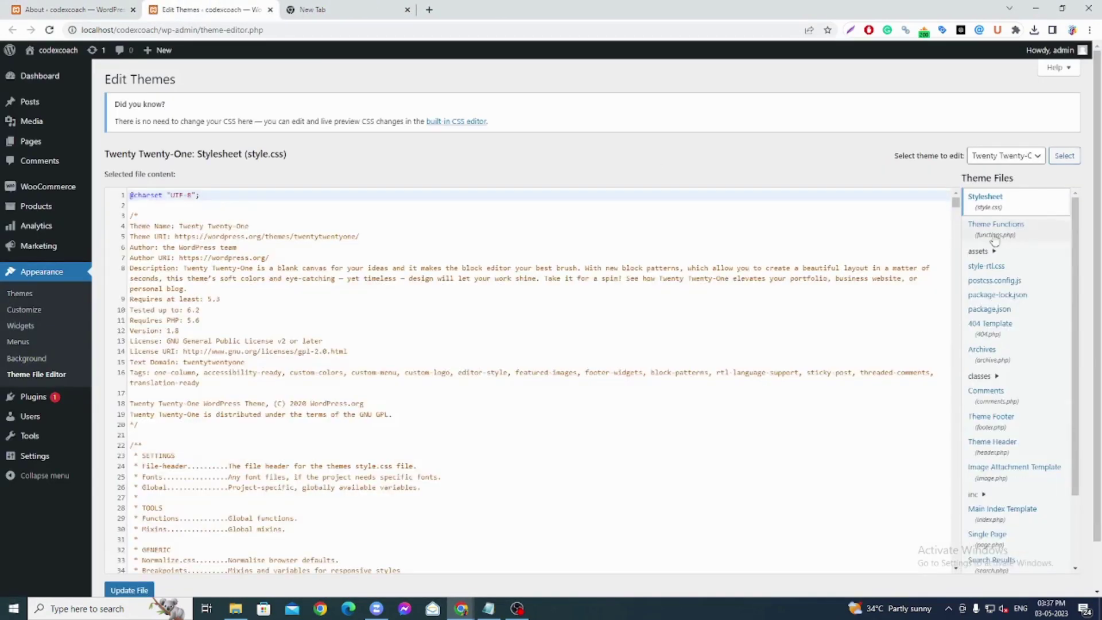
left_click(996, 236)
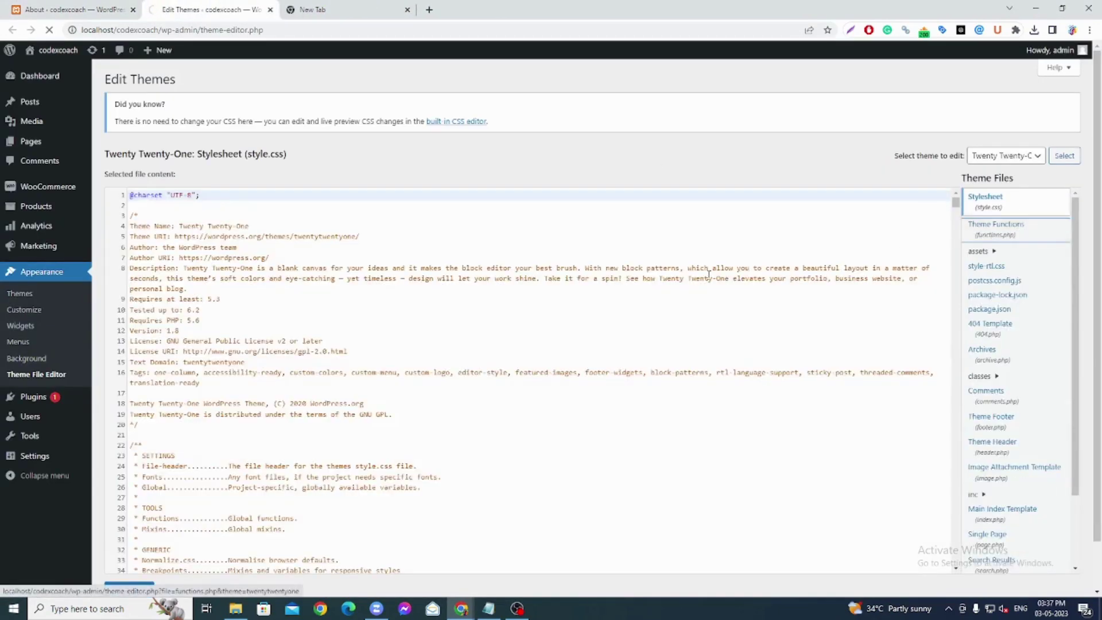
scroll(725, 283, "down", 6)
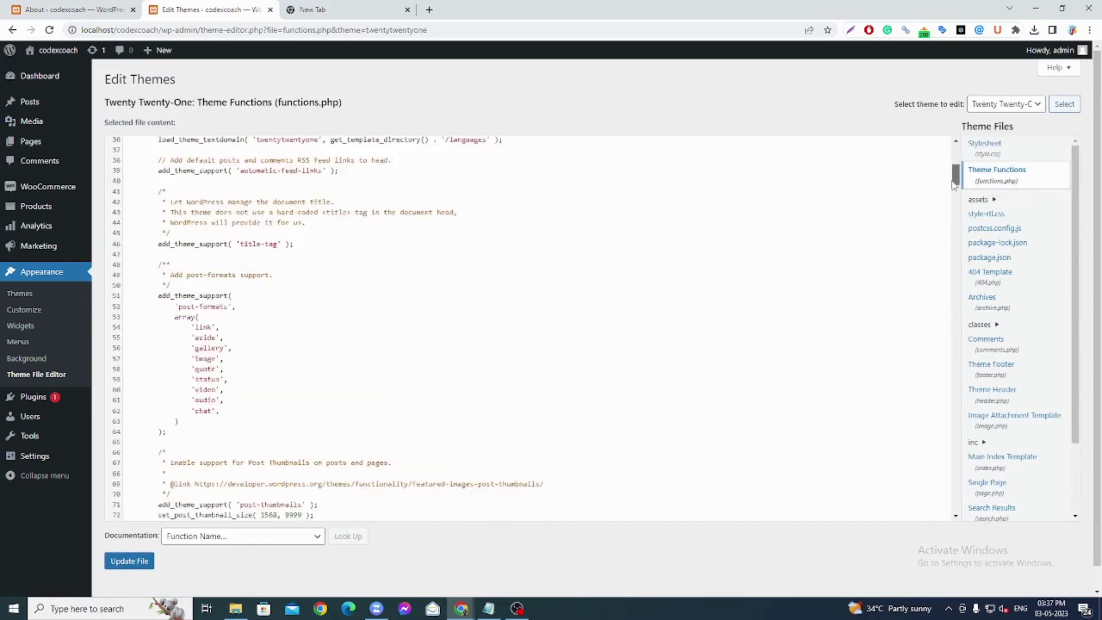
left_click_drag(954, 182, 954, 511)
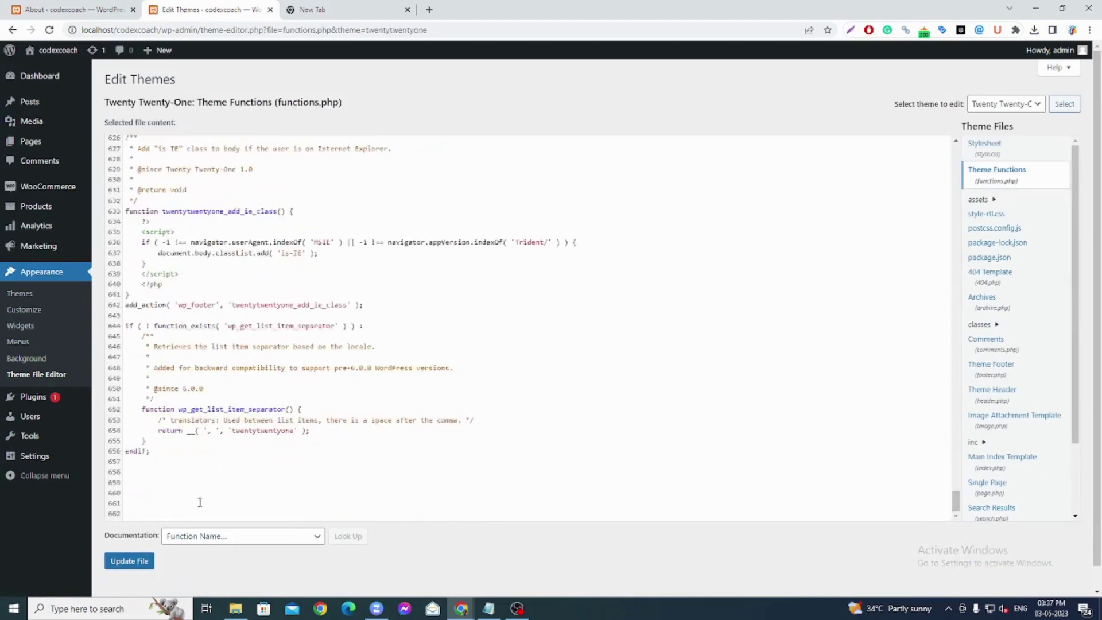
Review steps 3 and 4 of the Notepad instructions about going to Google and searching for CodexCoach.
left_click(312, 10)
left_click(488, 608)
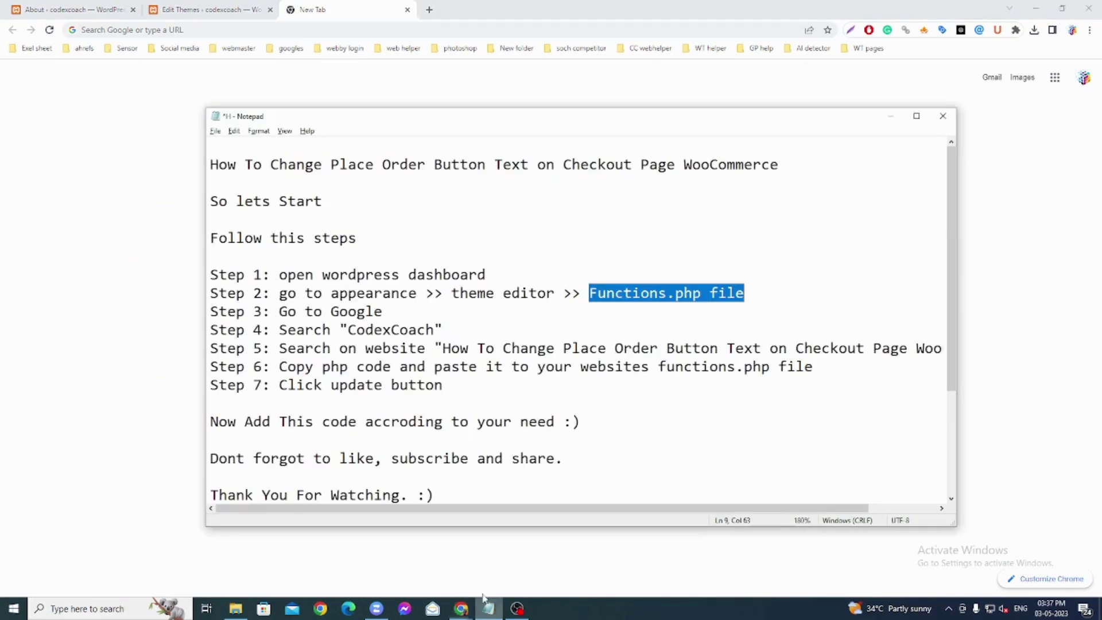
left_click_drag(212, 311, 382, 311)
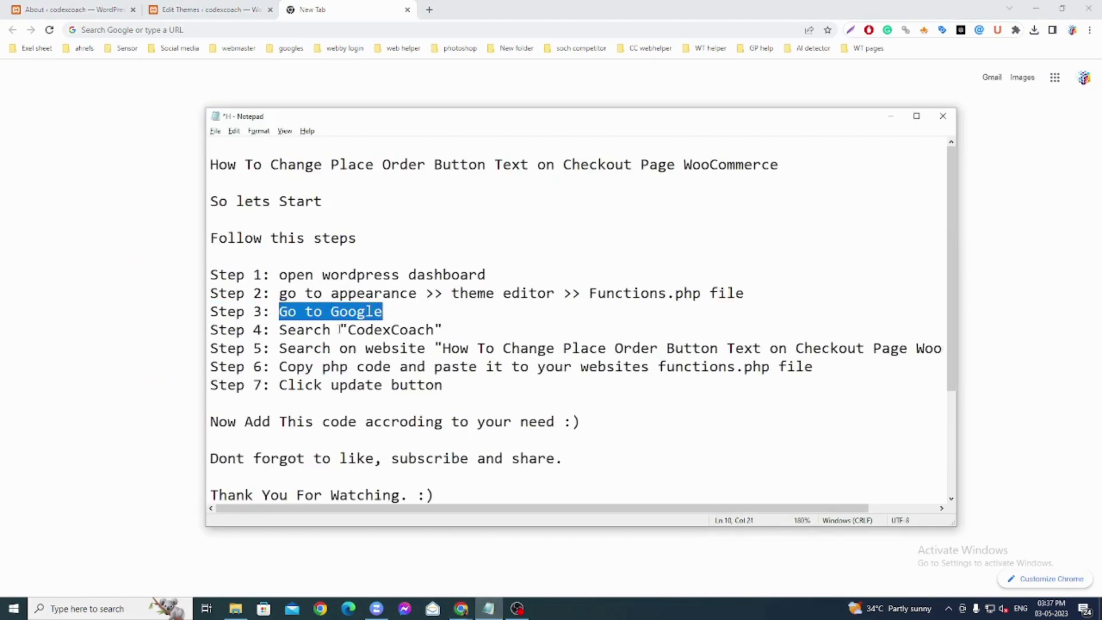
key("alt+Tab")
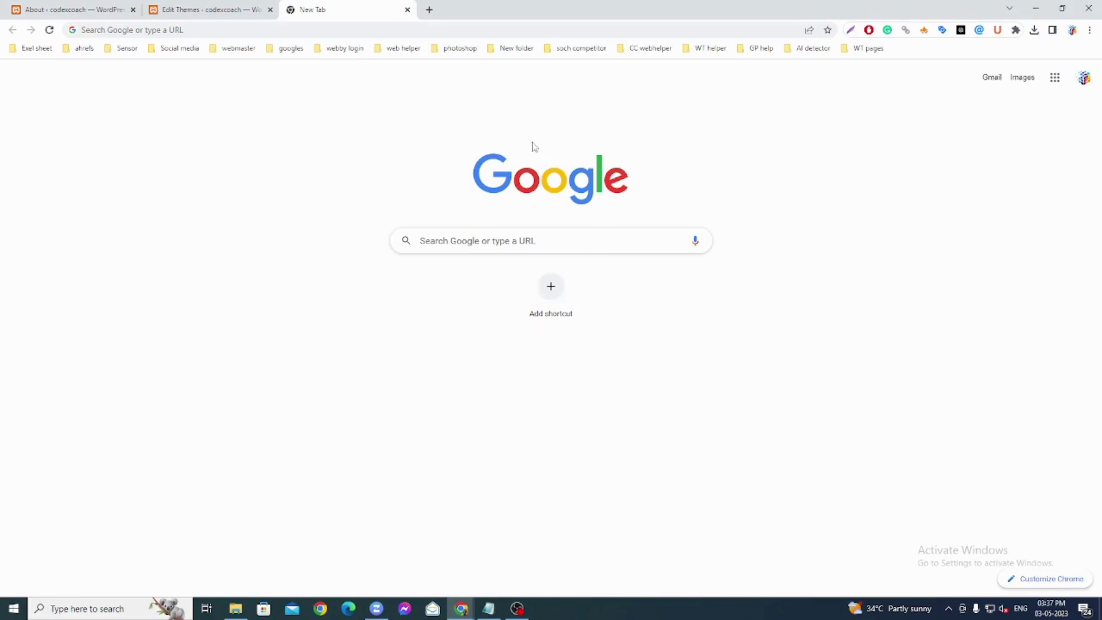
left_click(488, 609)
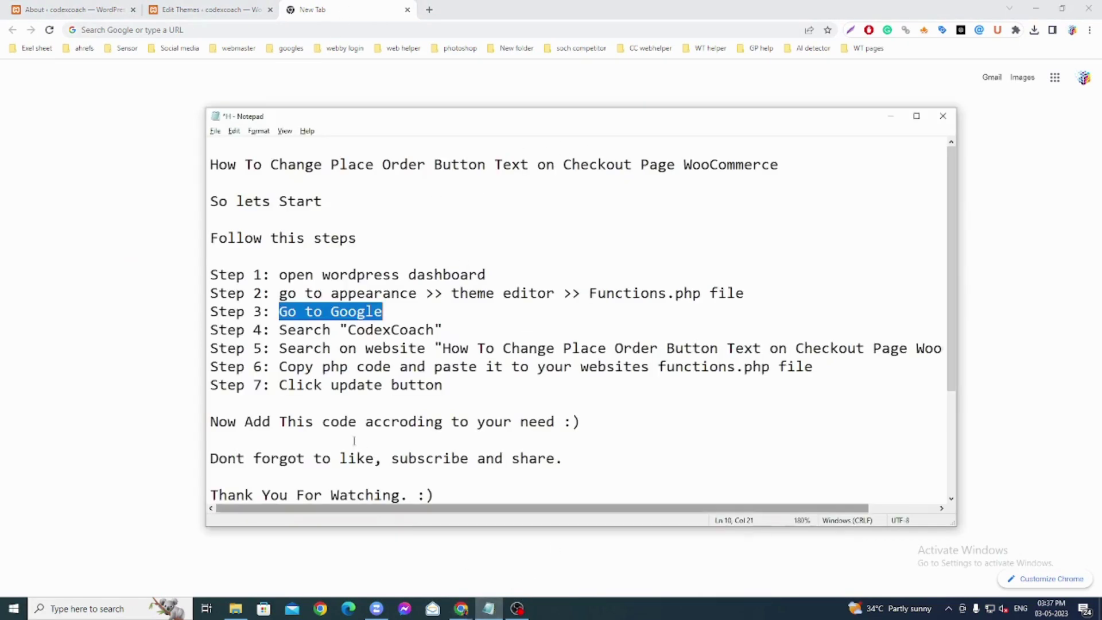
left_click_drag(209, 329, 430, 330)
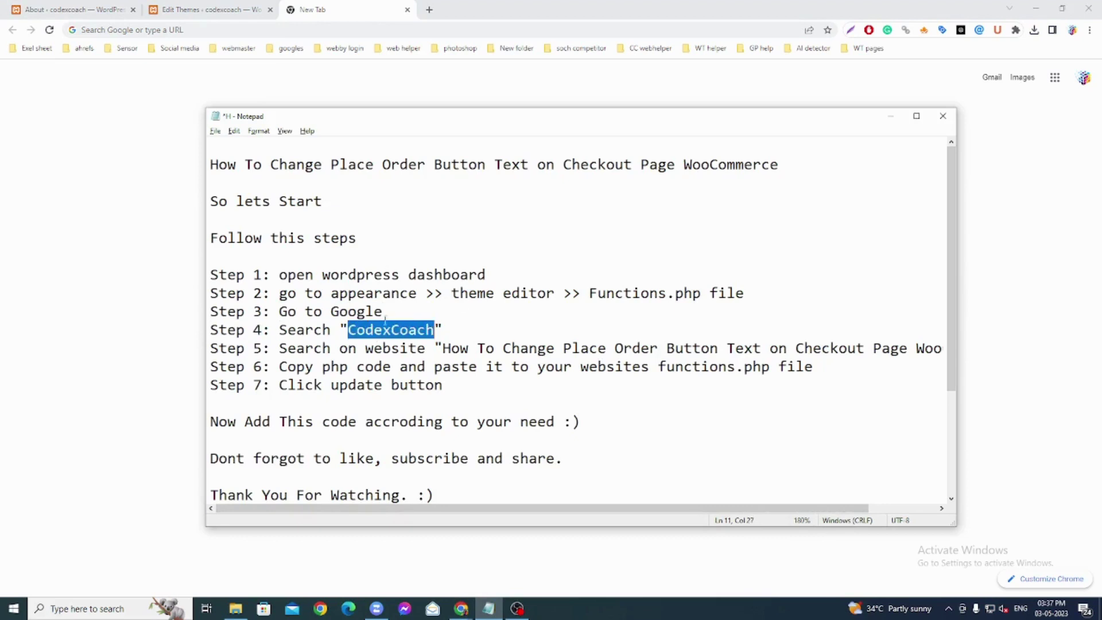
Search Google in Chrome for "Codexcoach" and open the CodexCoach website from the results.
left_click(129, 311)
left_click(435, 240)
type("Co")
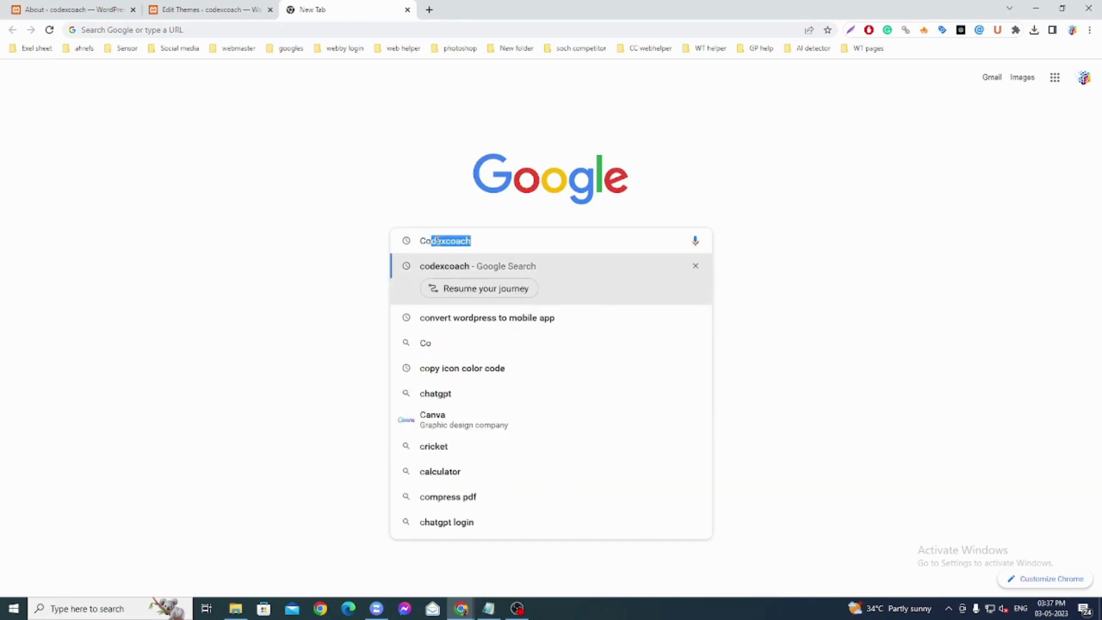
type("dexcoach")
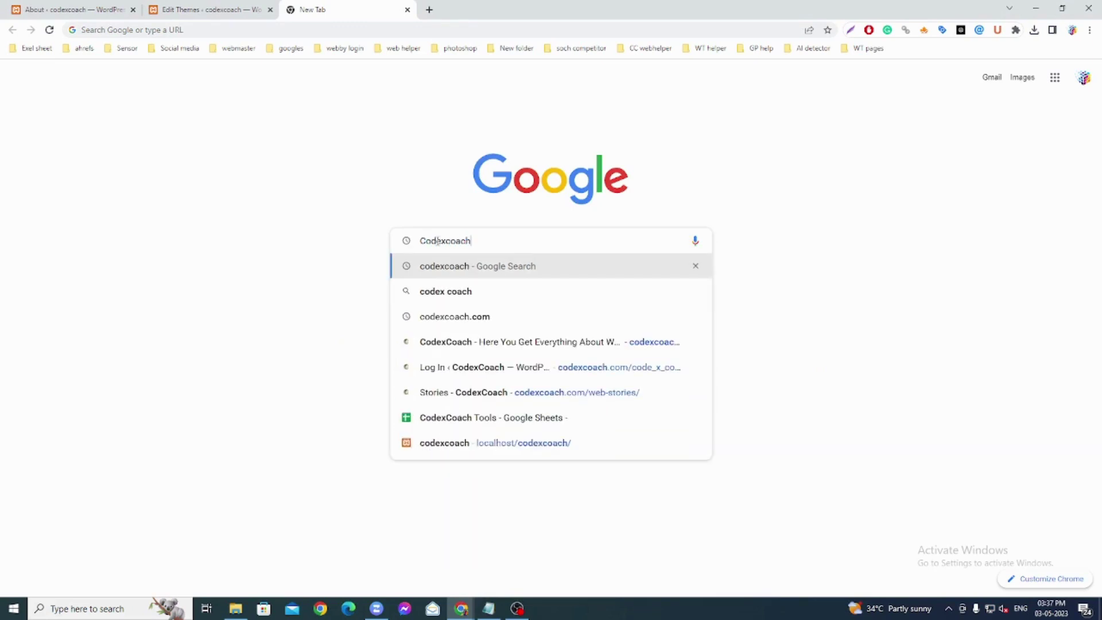
key("Return")
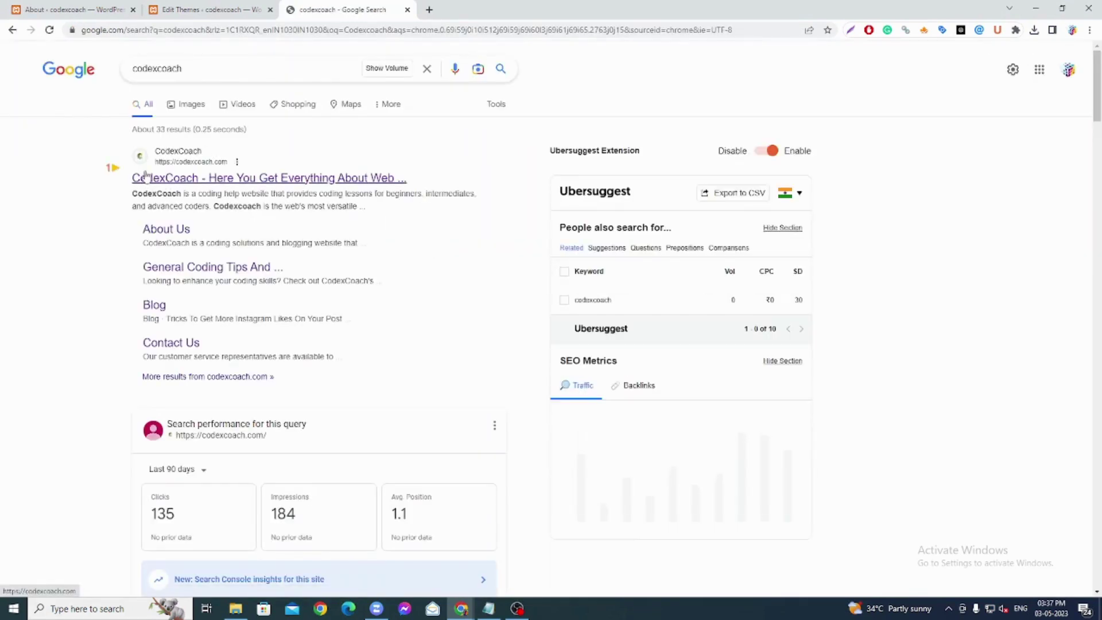
left_click(179, 182)
Copy the title "How To Change Place Order Button Text on Checkout Page WooCommerce" from step 5 of the Notepad instructions.
key("ctrl+t")
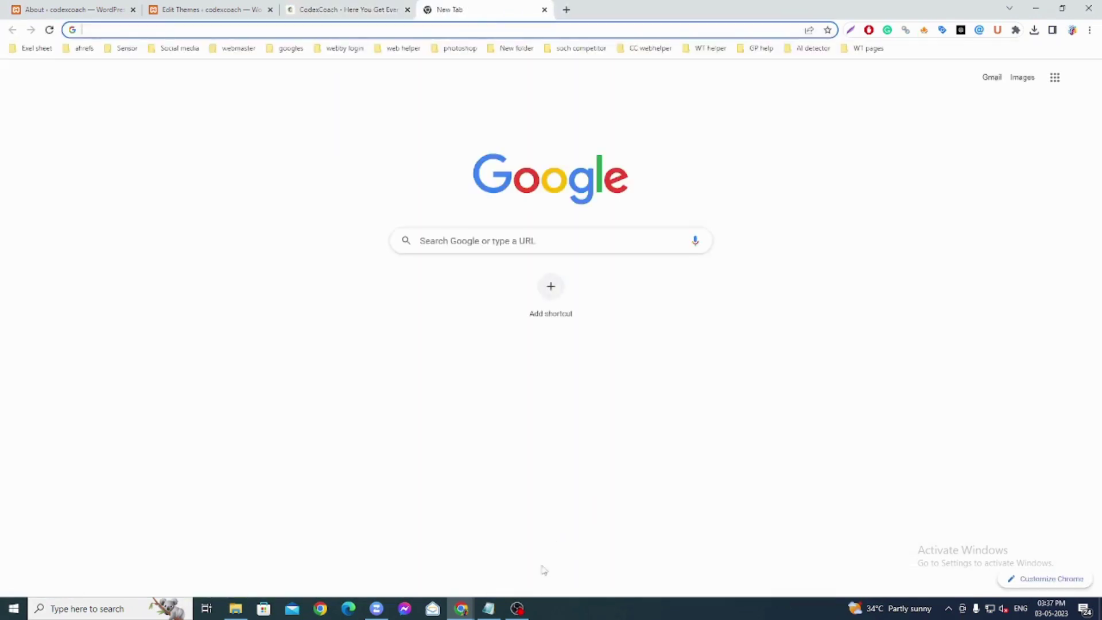
key("alt+Tab")
left_click(211, 348)
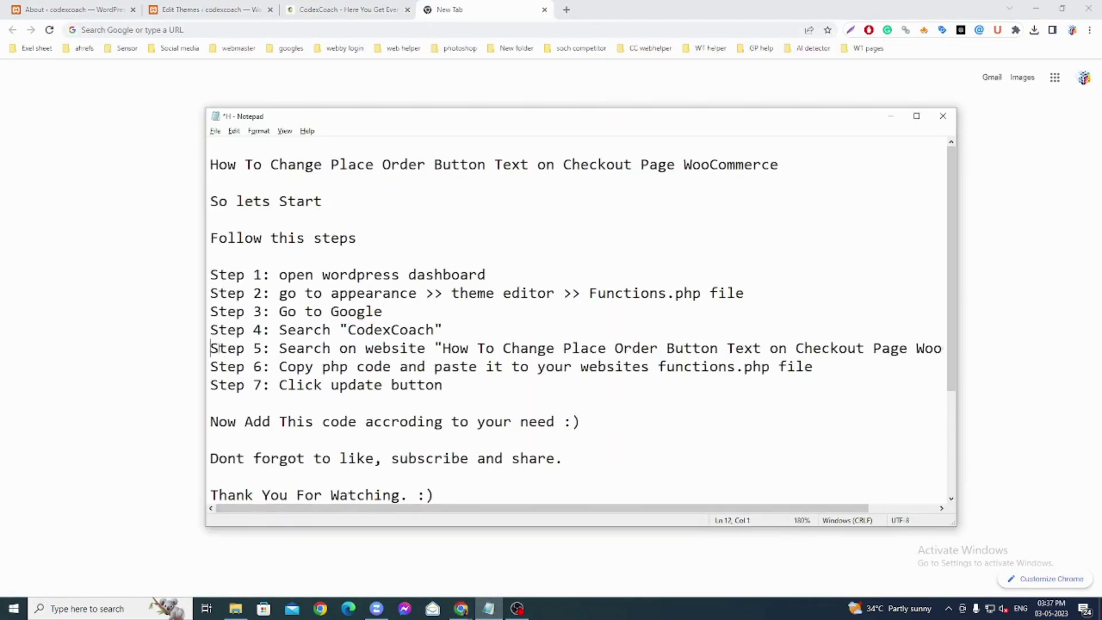
left_click_drag(211, 348, 420, 348)
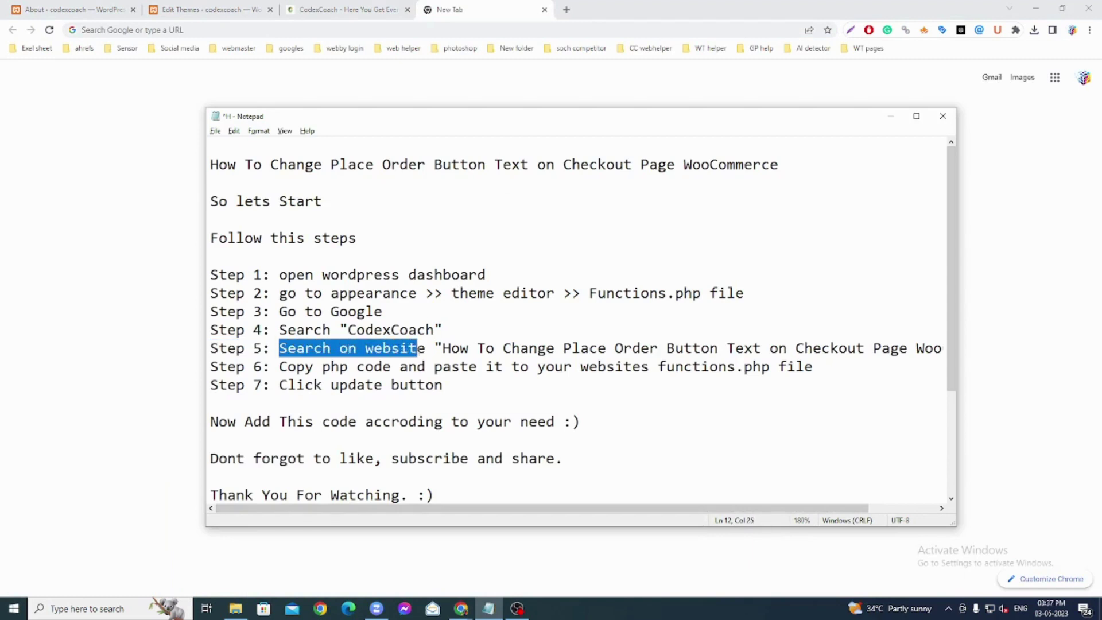
left_click(438, 348)
left_click(451, 347)
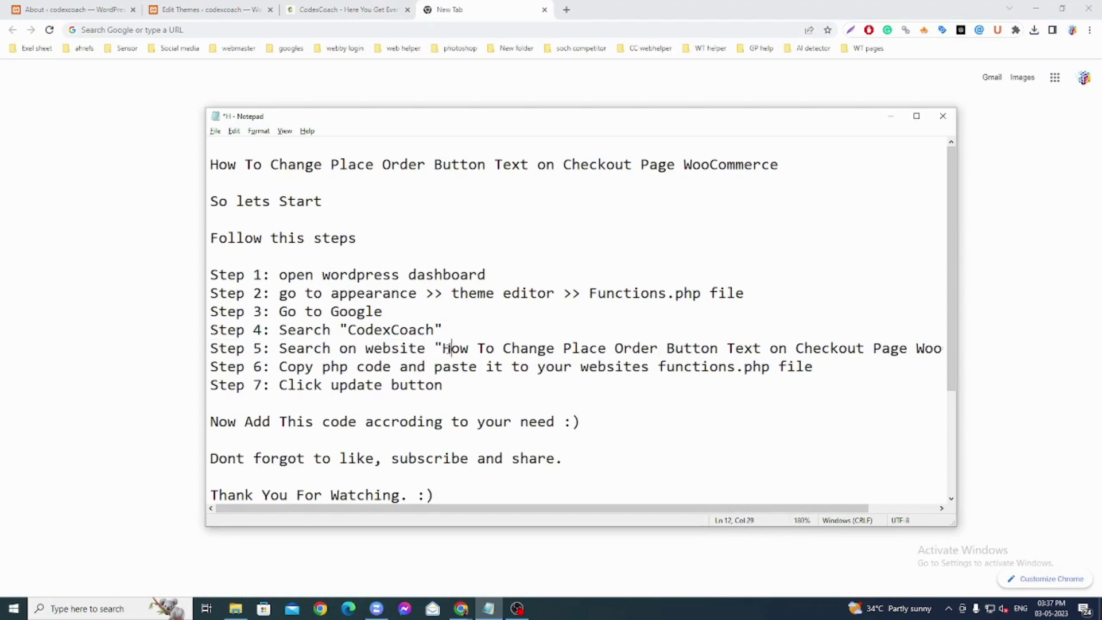
left_click_drag(441, 348, 946, 349)
key("ctrl+c")
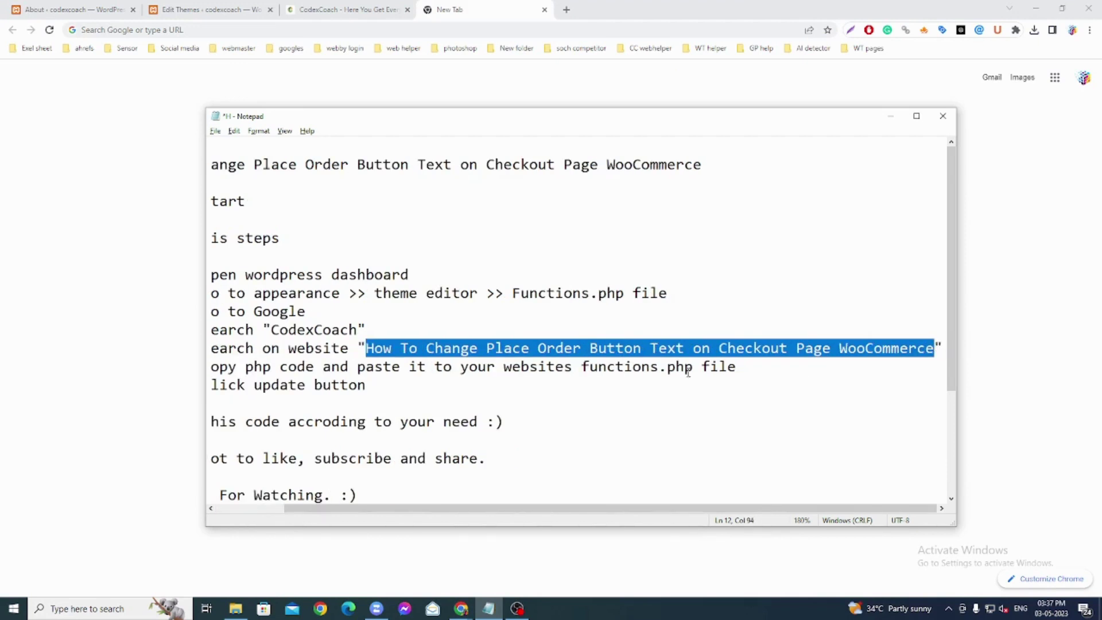
left_click_drag(293, 341, 181, 341)
Search the CodexCoach website for the copied title and open the article on changing the Place Order button text.
key("alt+Tab")
key("ctrl+shift+Tab")
left_click(459, 314)
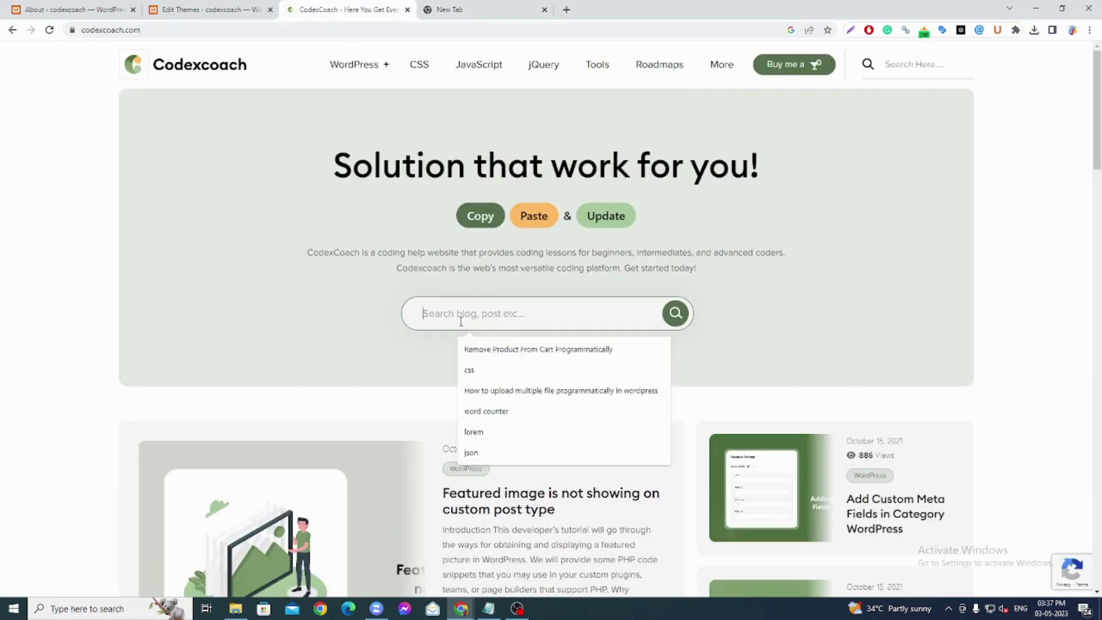
key("ctrl+v")
left_click(675, 313)
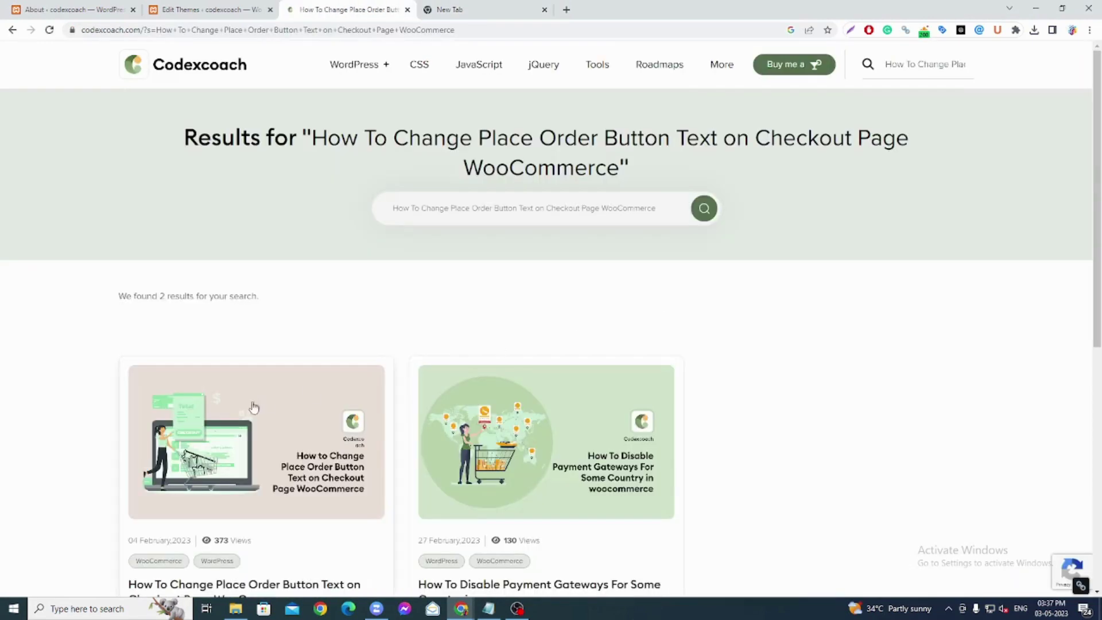
scroll(237, 434, "down", 3)
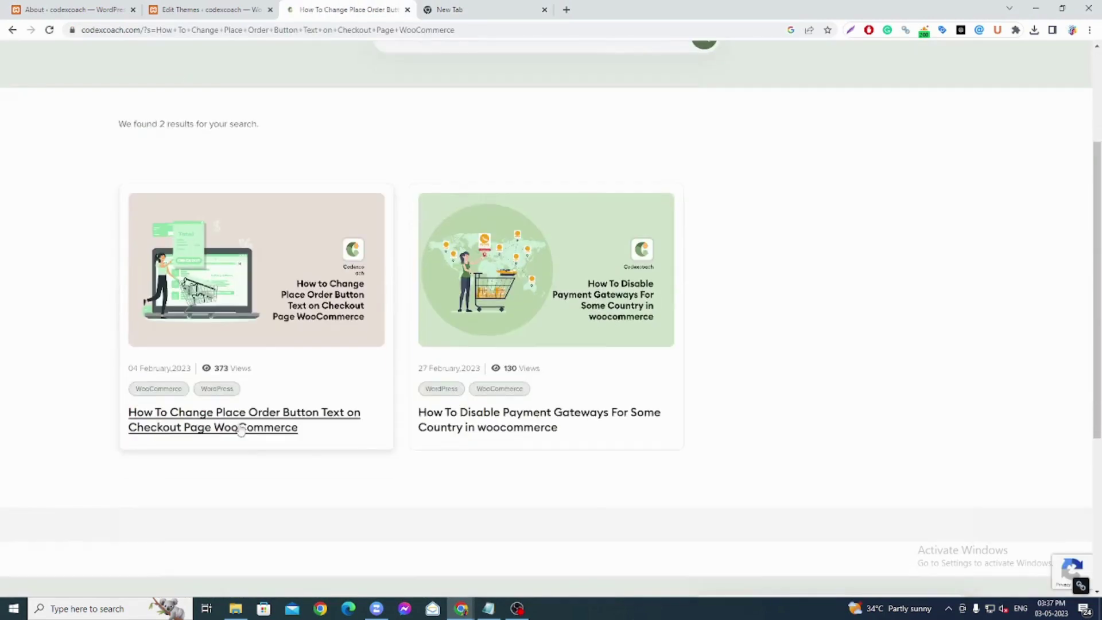
left_click(204, 423)
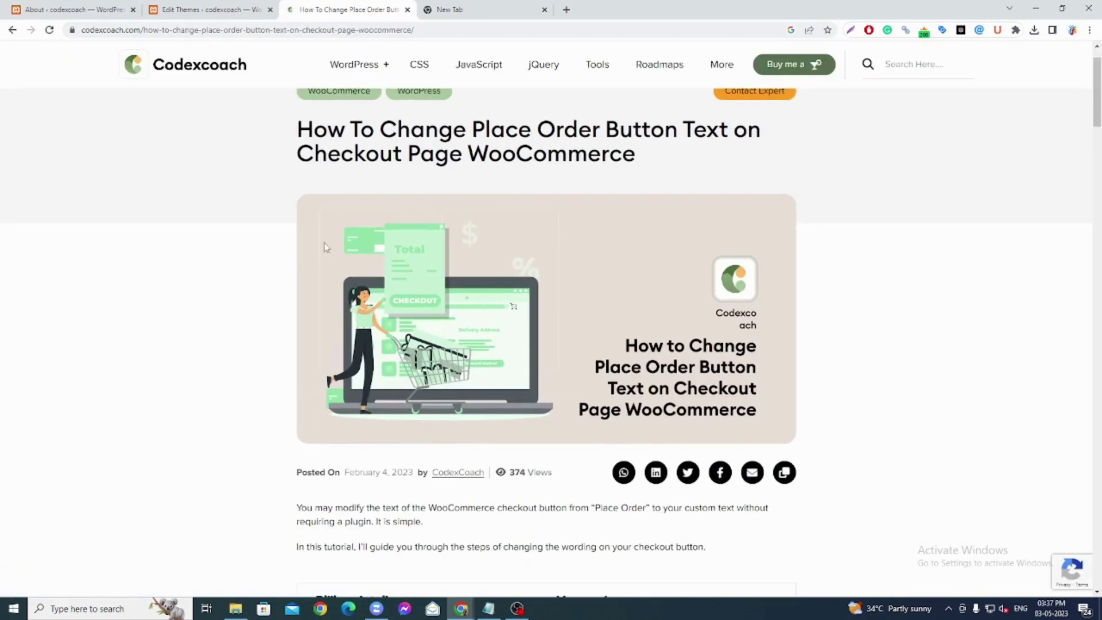
Review steps 6 and 7 of the Notepad instructions on copying the PHP code into functions.php and updating the file.
left_click(459, 16)
left_click(488, 609)
left_click(229, 402)
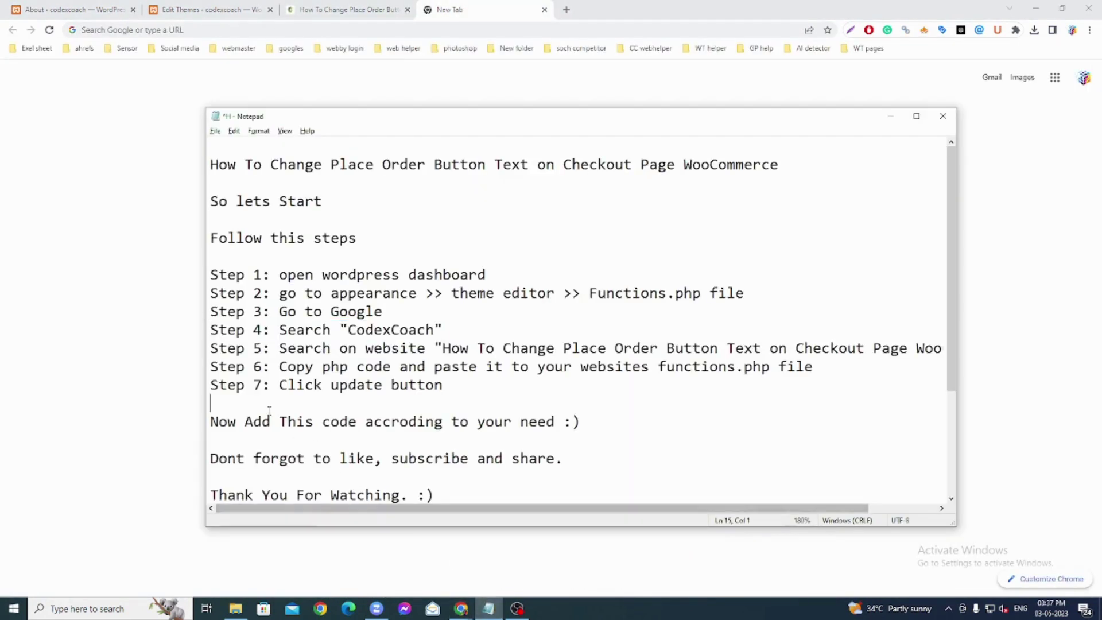
key("shift+Right")
key("shift+Right")
key("shift+Right")
key("shift+Right")
key("shift+Right")
key("shift+Right")
key("shift+Right")
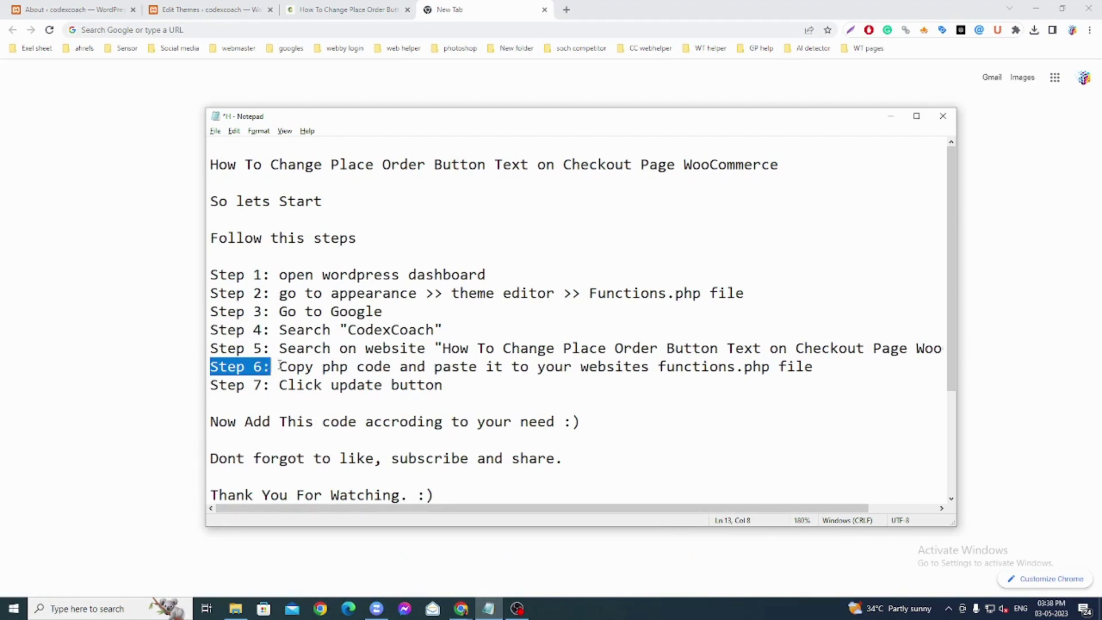
left_click_drag(279, 366, 815, 366)
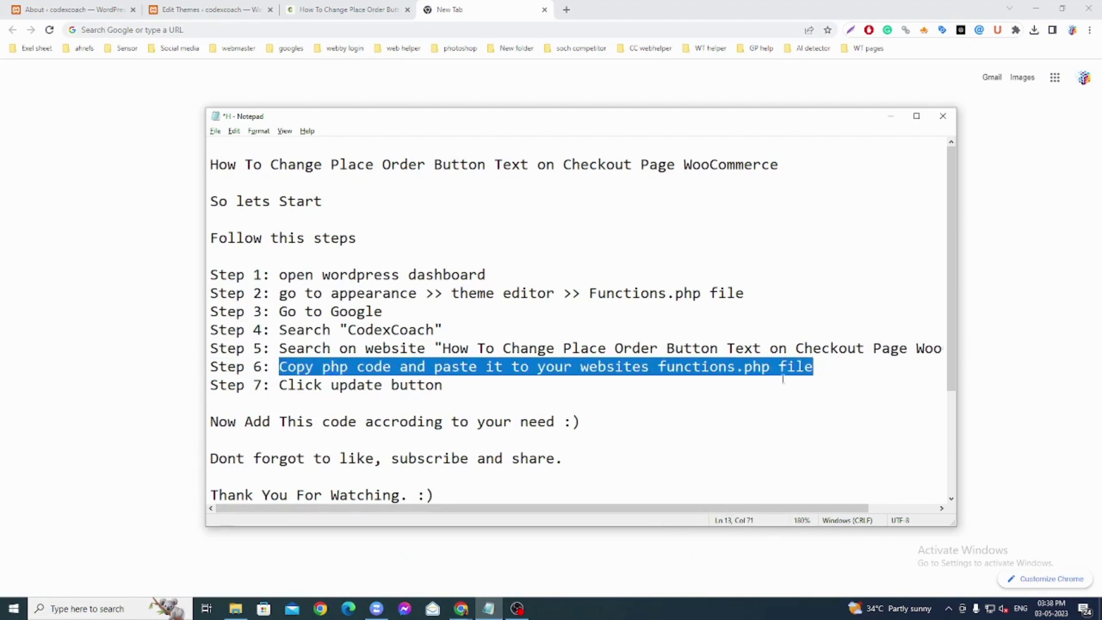
left_click_drag(210, 386, 445, 385)
left_click(133, 399)
Review the CodexCoach article's title, introduction, checkout example image and first functions.php code snippet.
left_click(374, 5)
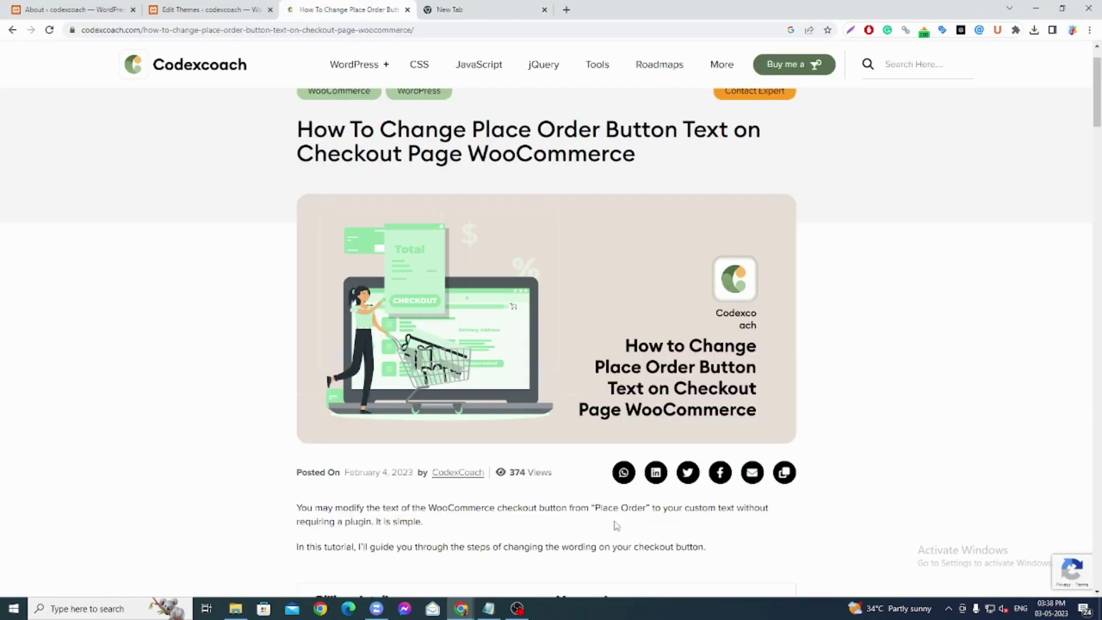
left_click_drag(298, 123, 660, 168)
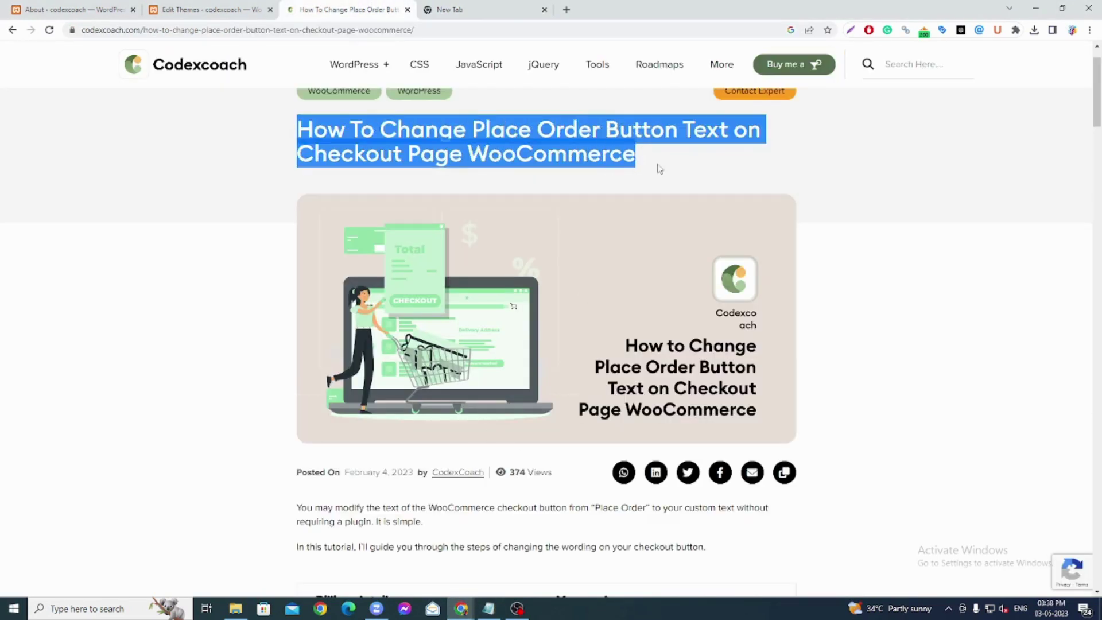
scroll(660, 169, "up", 1)
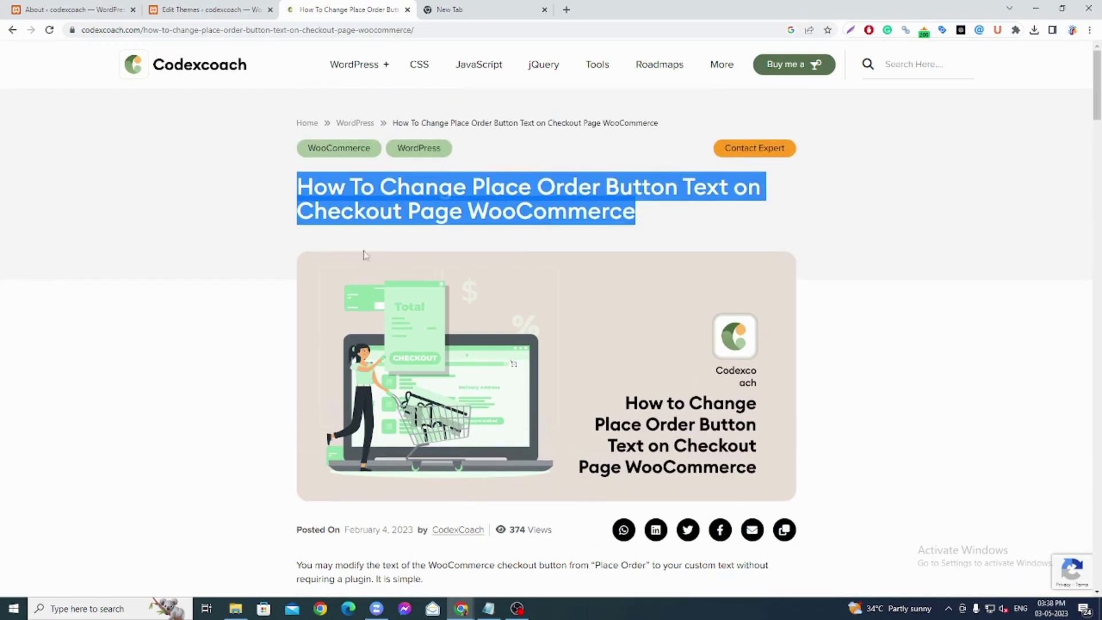
left_click(297, 209)
left_click_drag(283, 182, 670, 227)
left_click(636, 213)
scroll(629, 230, "down", 3)
scroll(629, 229, "down", 3)
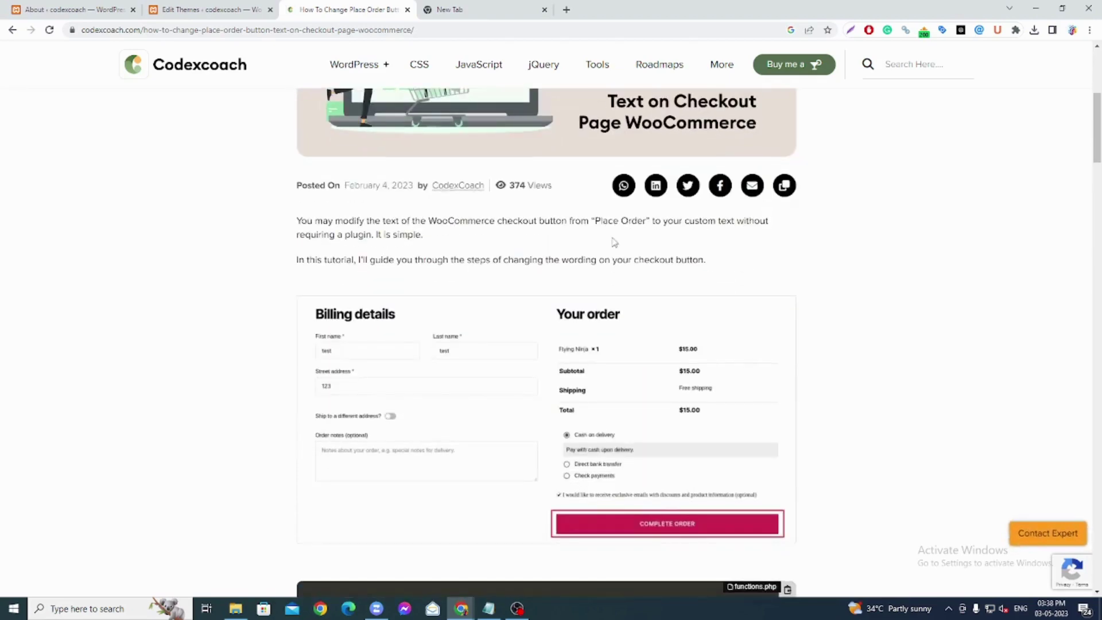
scroll(612, 242, "down", 2)
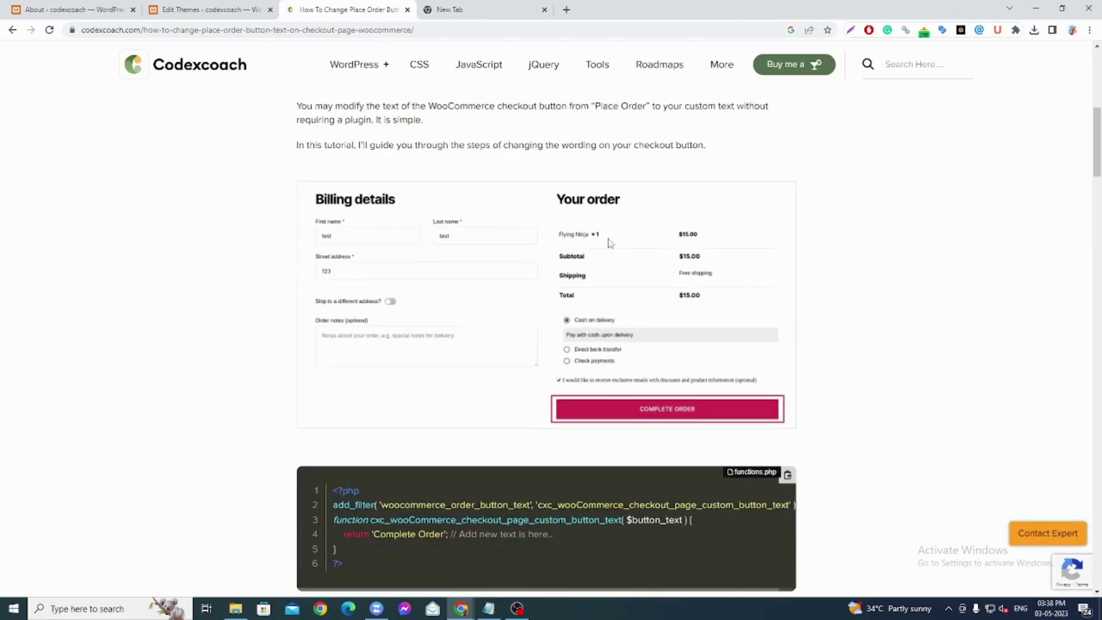
scroll(401, 275, "down", 3)
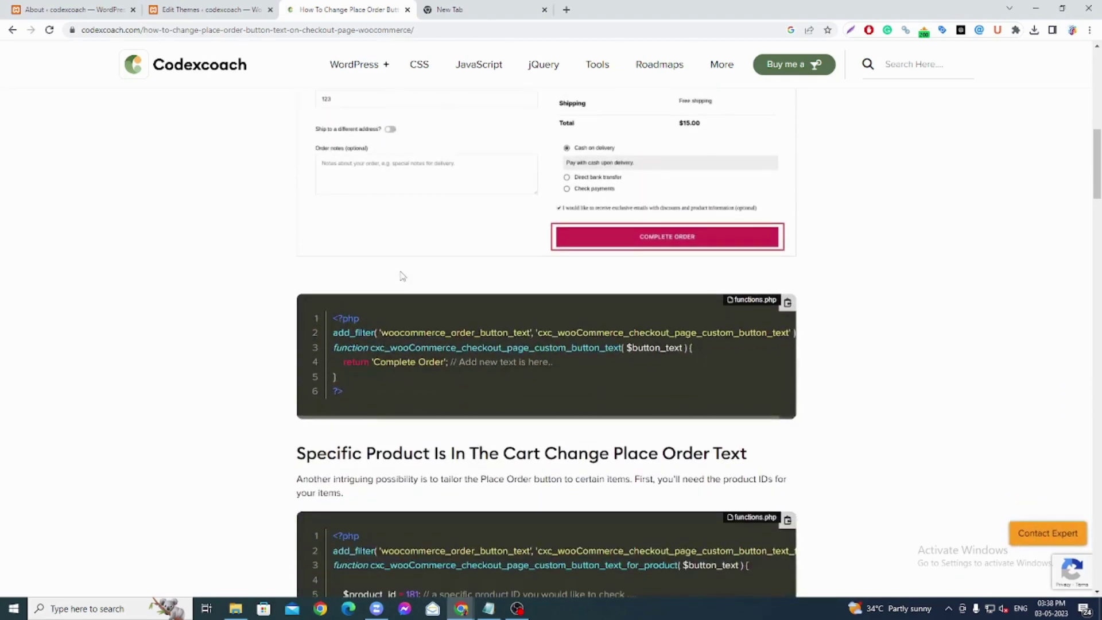
scroll(402, 276, "up", 3)
Open the codexcoach site in a separate browser tab from the theme editor and go to its shop page.
left_click(200, 9)
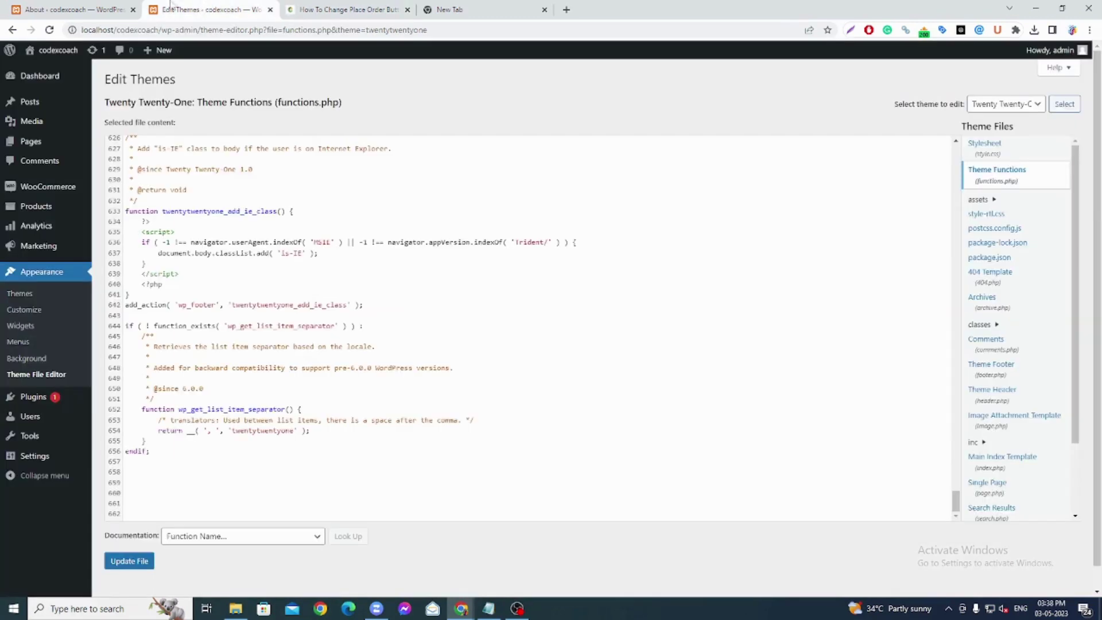
mouse_move(58, 50)
middle_click(40, 70)
left_click(325, 9)
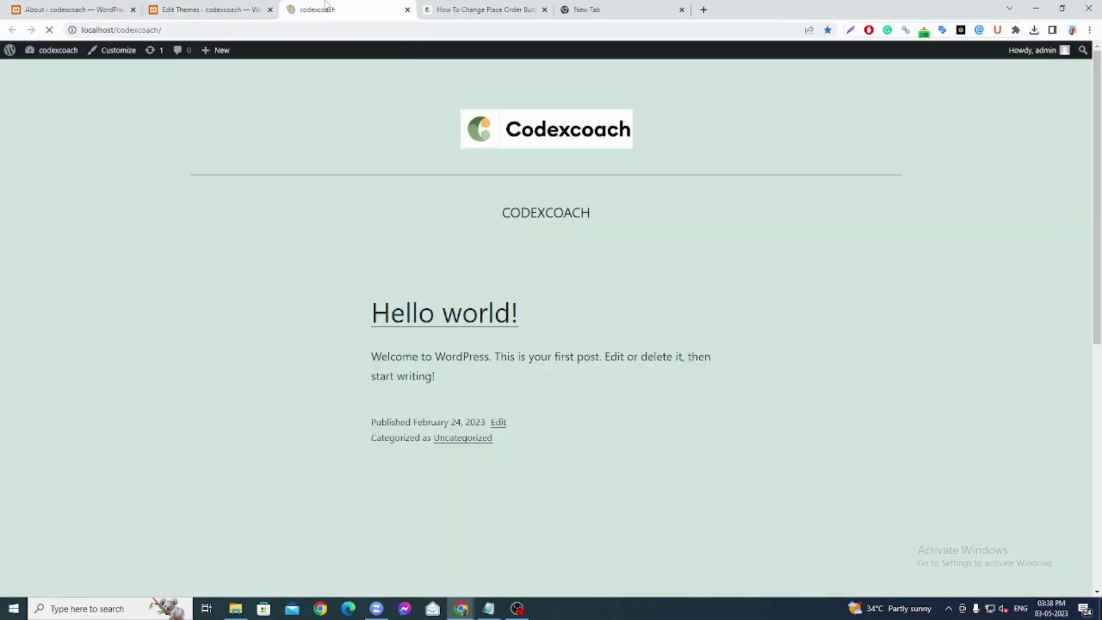
left_click(214, 29)
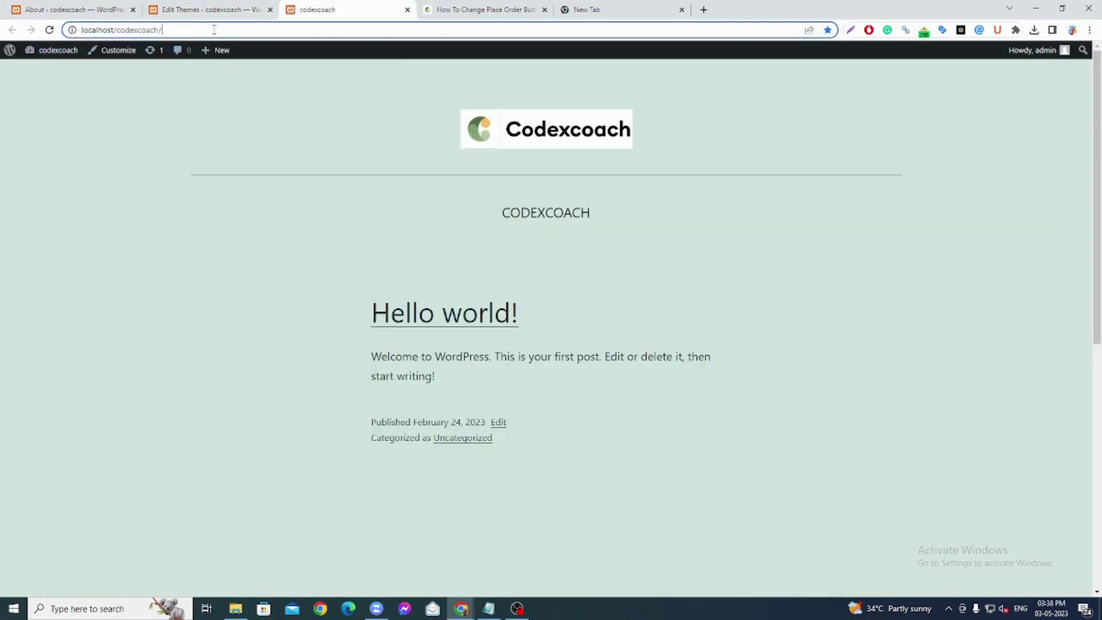
type("sho")
key("Return")
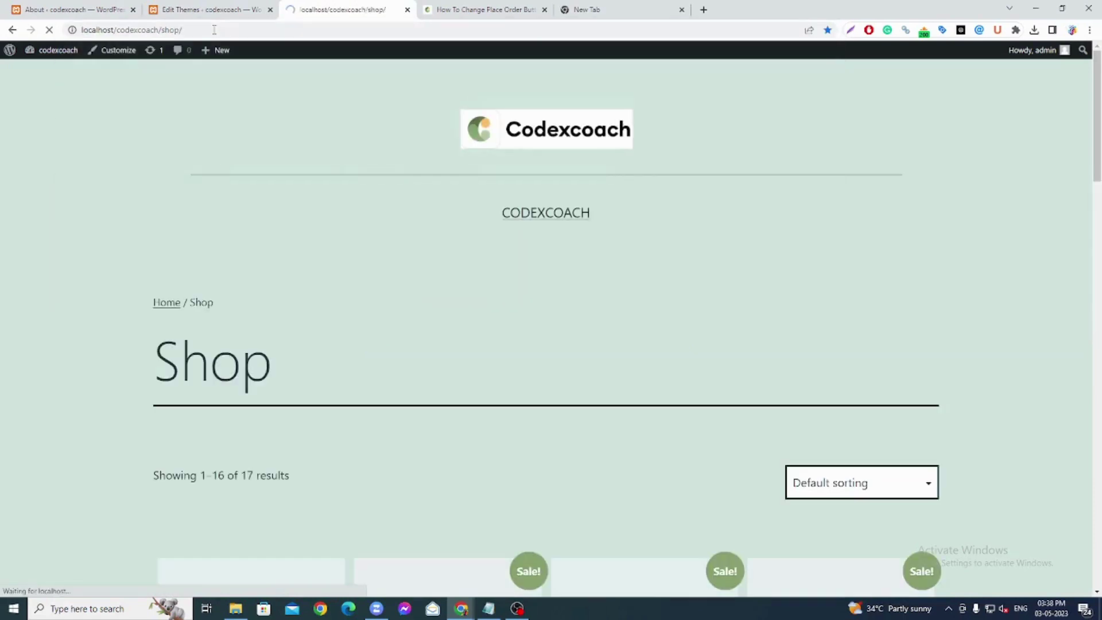
Add the Album product to the cart and view the cart.
scroll(376, 316, "down", 3)
scroll(376, 317, "down", 5)
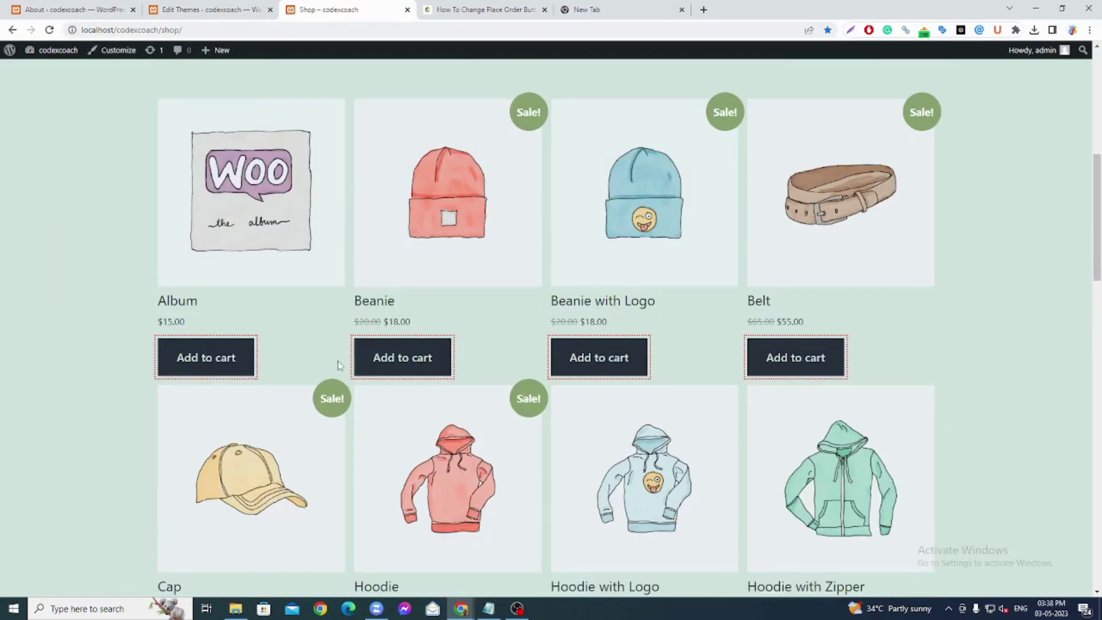
left_click(212, 360)
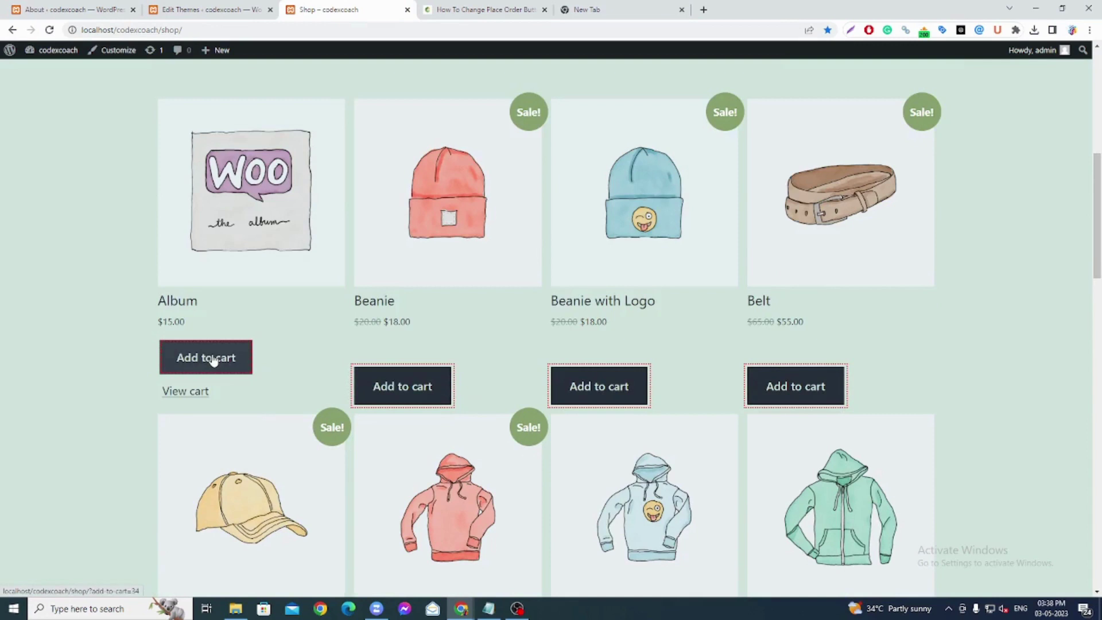
left_click(183, 398)
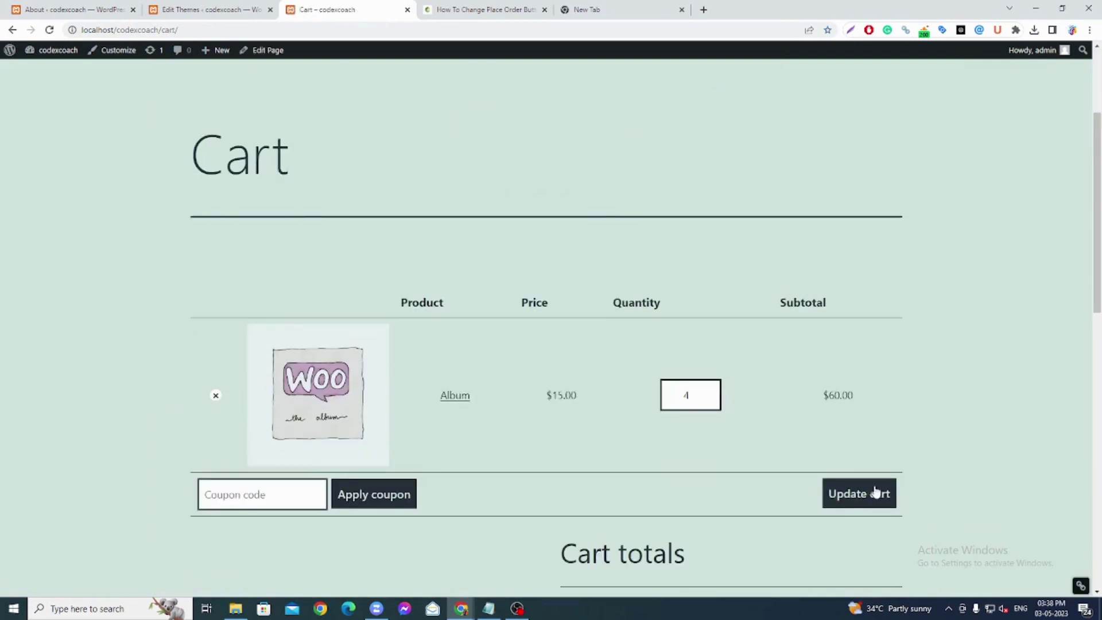
Proceed from the cart to checkout and examine the order button's current text.
scroll(873, 492, "down", 4)
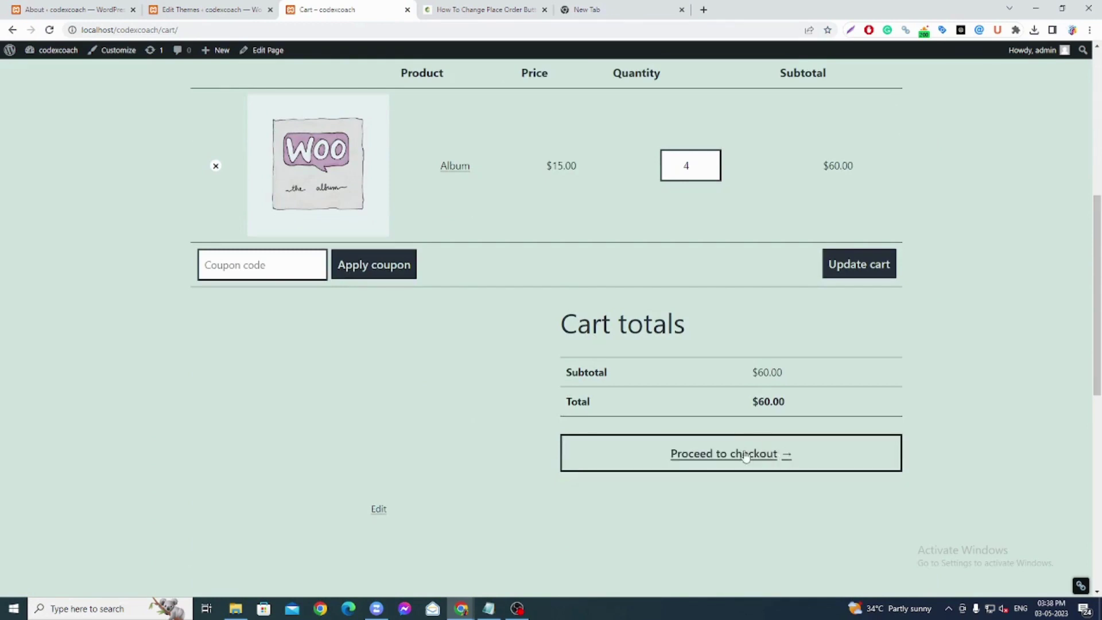
left_click(745, 455)
scroll(724, 451, "down", 10)
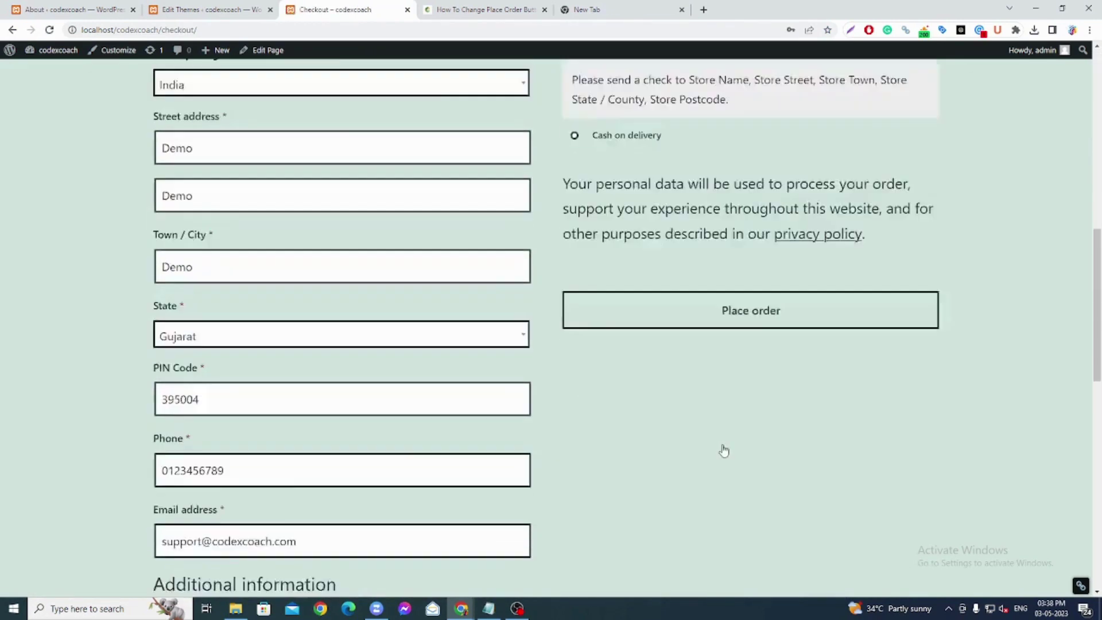
scroll(723, 451, "down", 2)
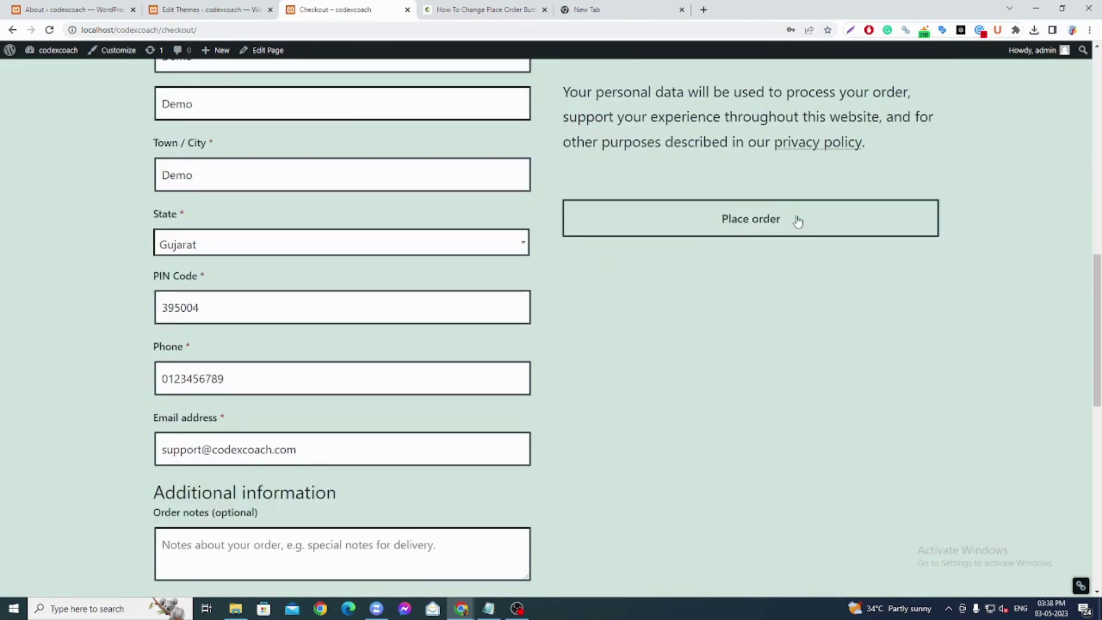
Copy the first functions.php snippet, which returns 'Complete Order', from the CodexCoach article.
left_click(467, 7)
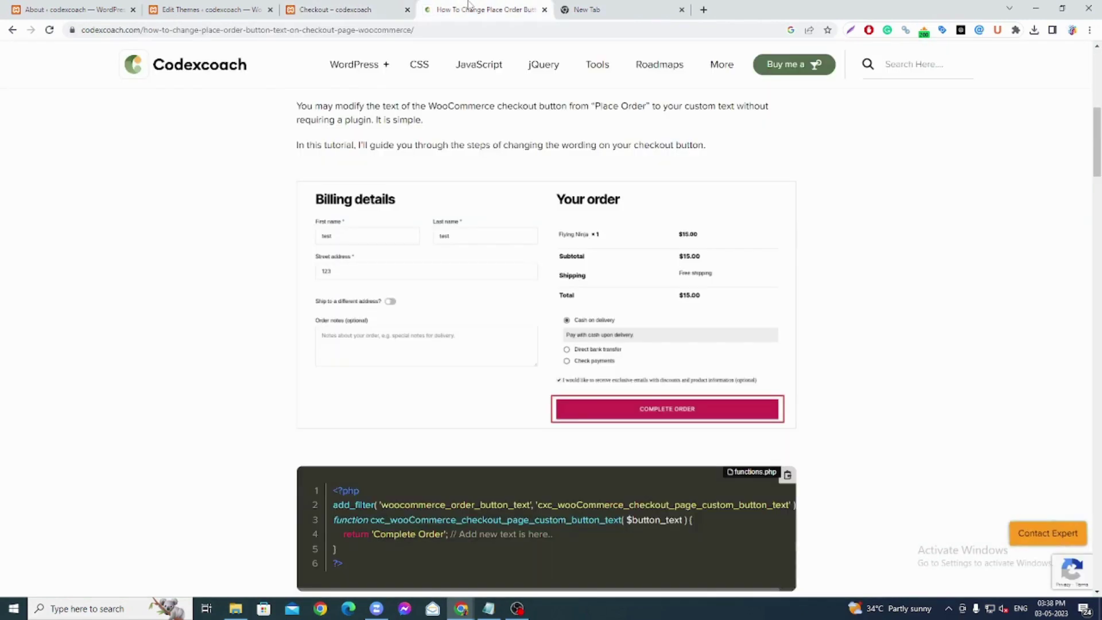
scroll(568, 318, "down", 3)
scroll(558, 311, "up", 2)
scroll(459, 258, "down", 1)
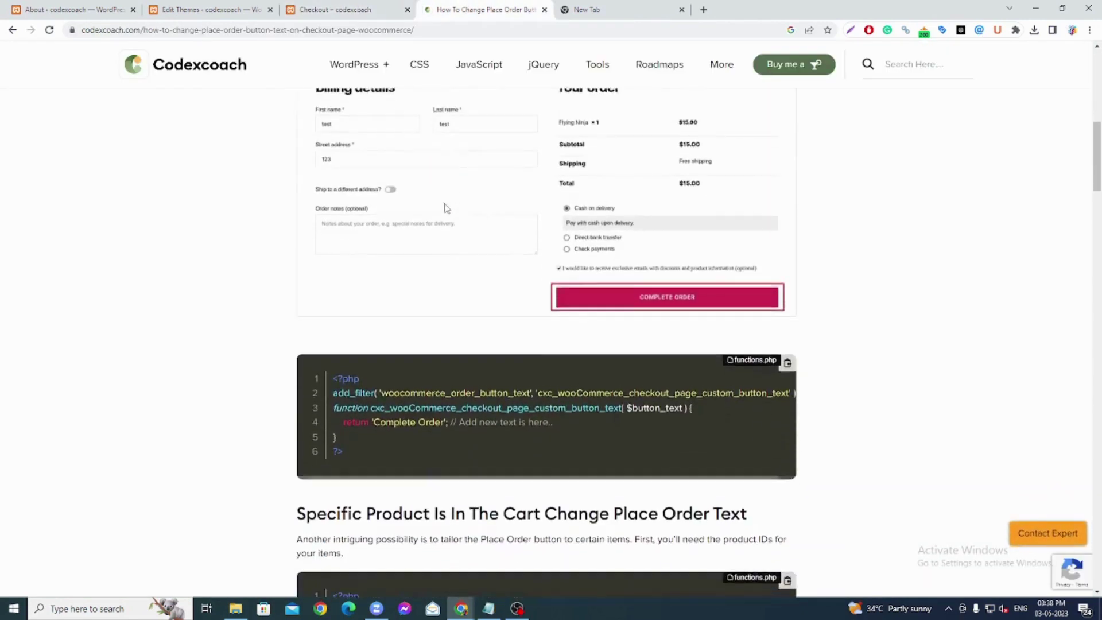
scroll(344, 206, "up", 5)
scroll(357, 291, "down", 7)
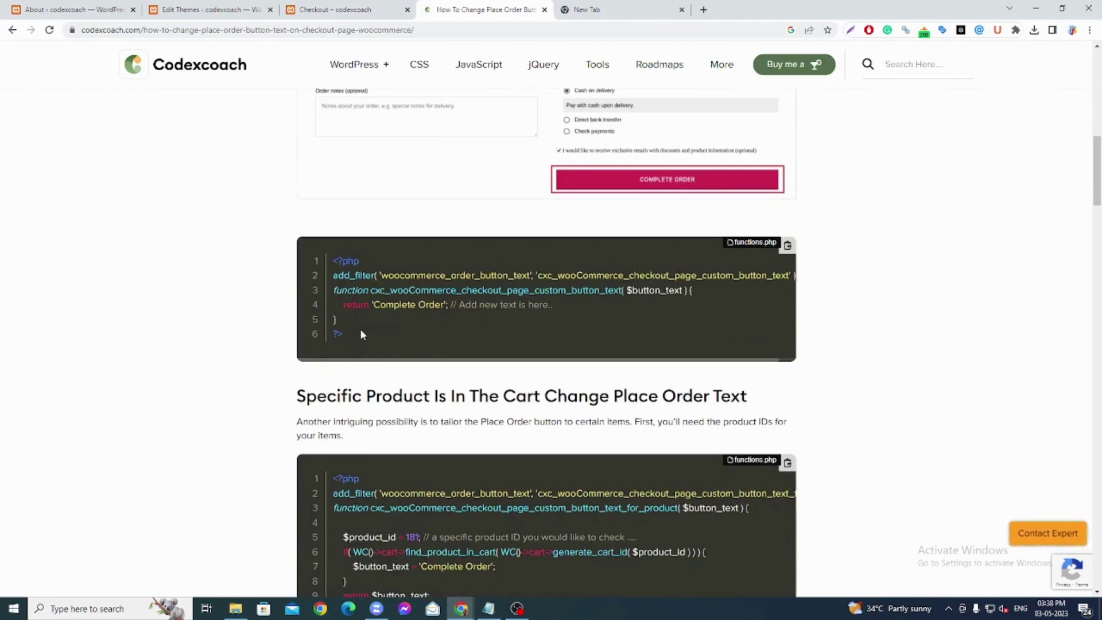
left_click(787, 247)
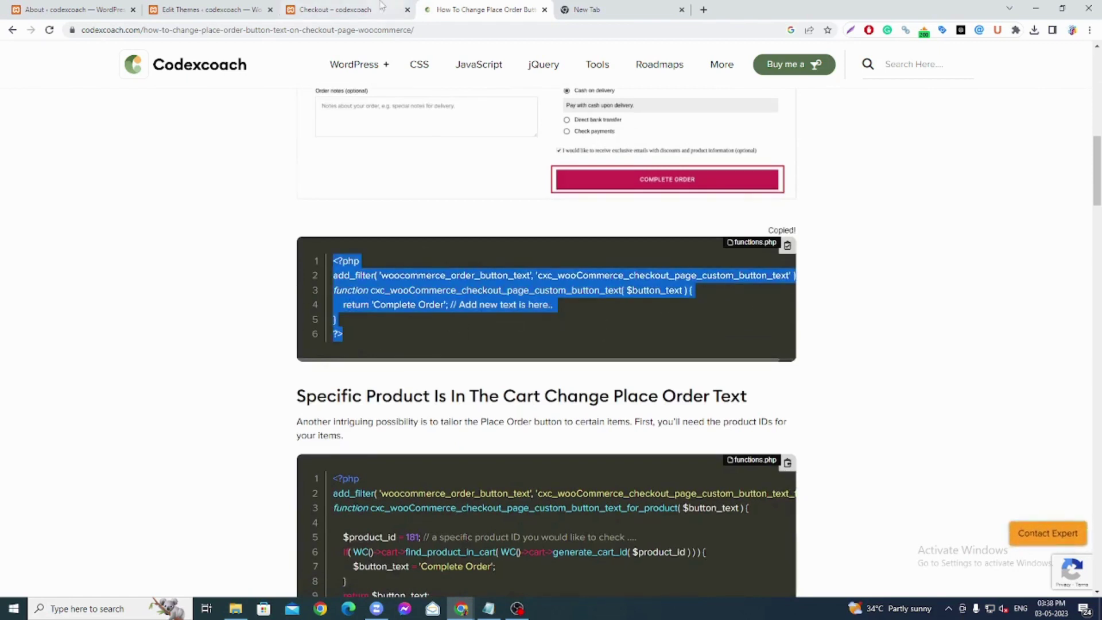
Paste the copied snippet below the final endif; in the Twenty Twenty-One theme's functions.php file.
left_click(344, 10)
left_click(207, 9)
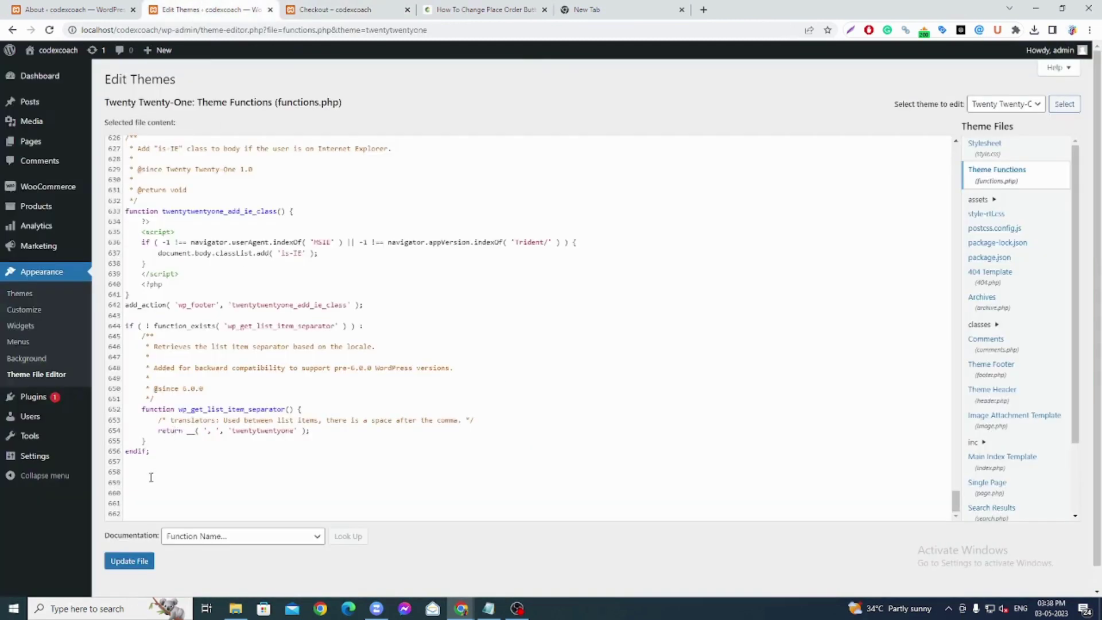
left_click(151, 477)
key("ctrl+v")
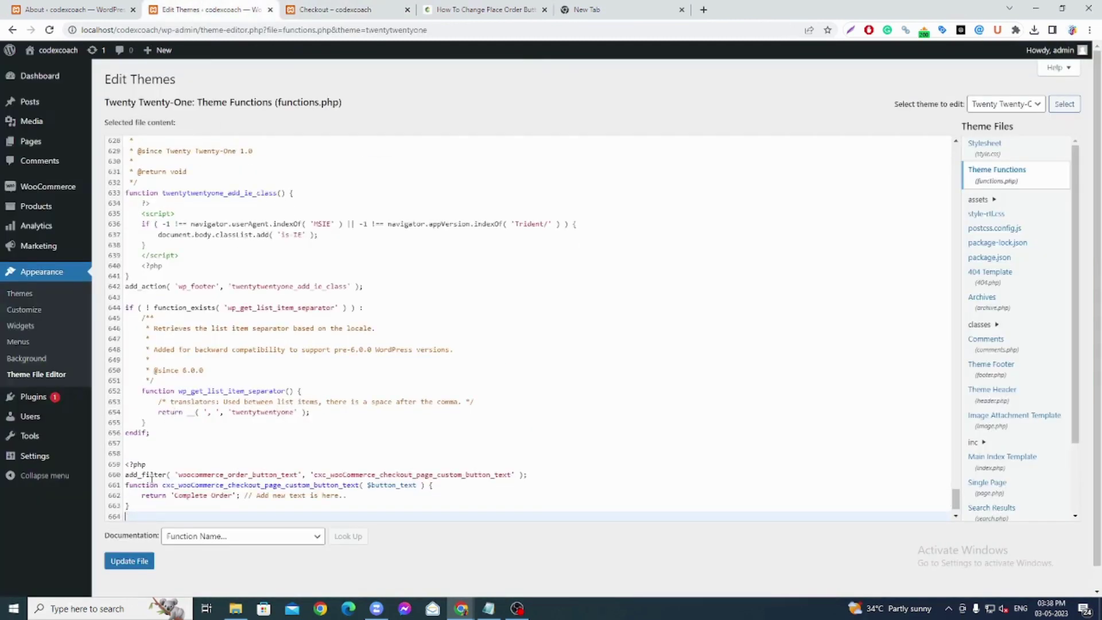
Delete the opening <?php tag above the pasted add_filter line and update the functions.php file.
key("Up")
key("Up")
key("Up")
key("Up")
key("Up")
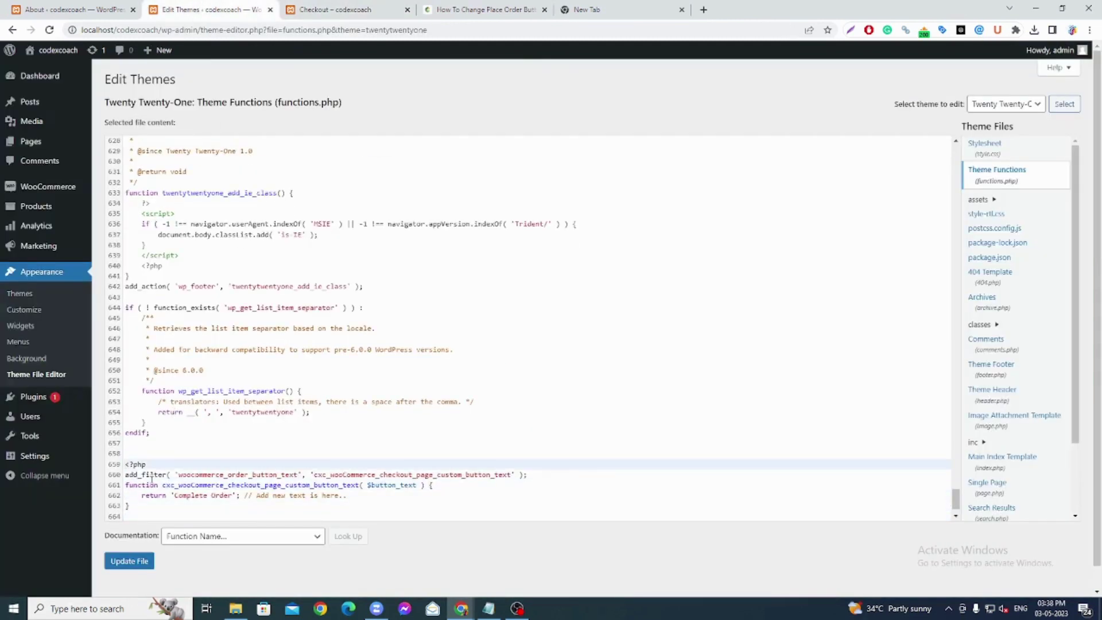
key("Delete")
key("Delete")
key("Delete")
key("Delete")
key("Delete")
left_click(146, 559)
scroll(223, 435, "down", 1)
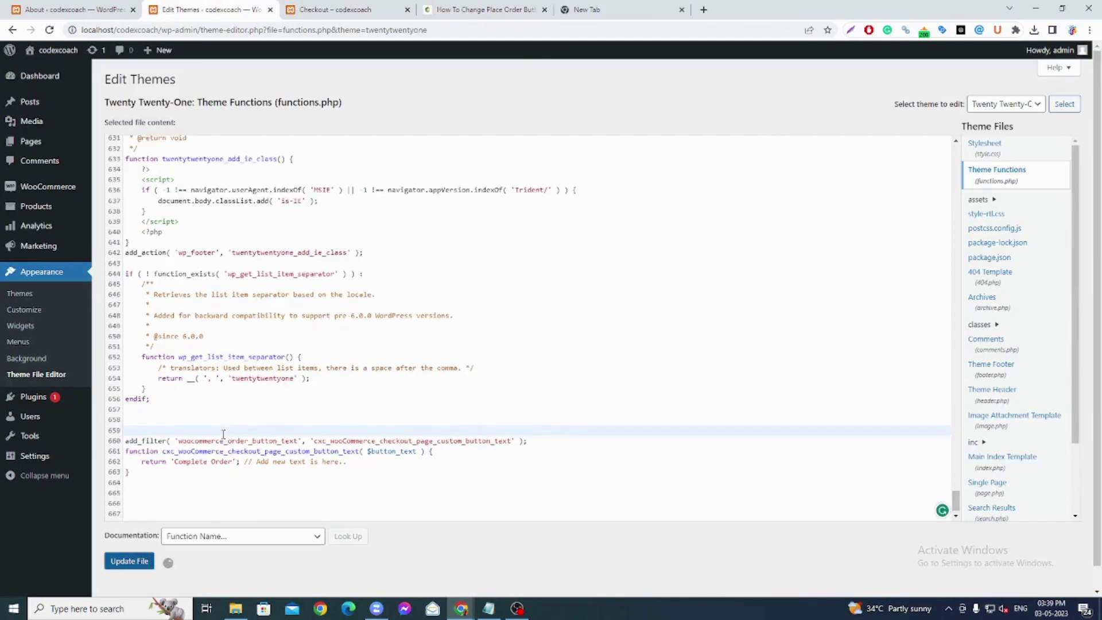
scroll(187, 463, "down", 1)
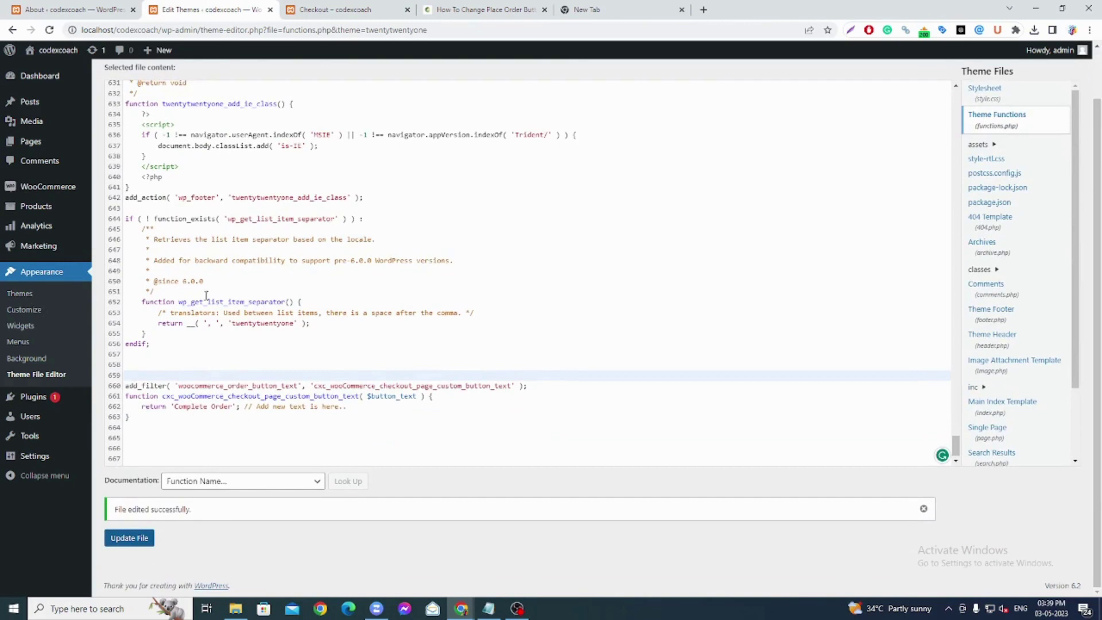
Reload the checkout page to check the order button's text.
left_click(360, 8)
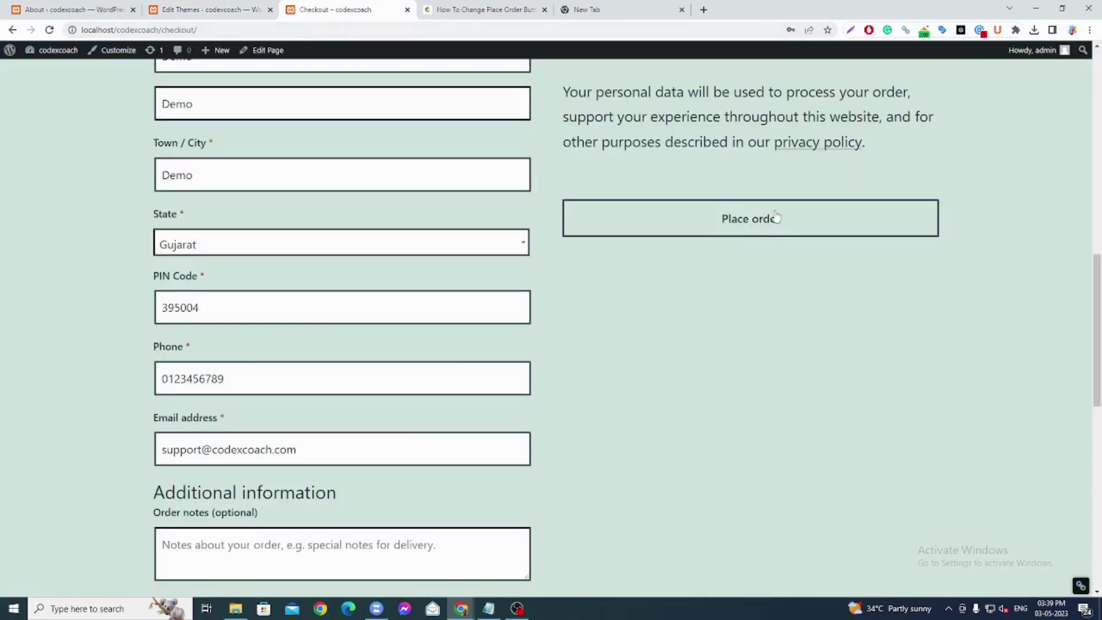
left_click(351, 27)
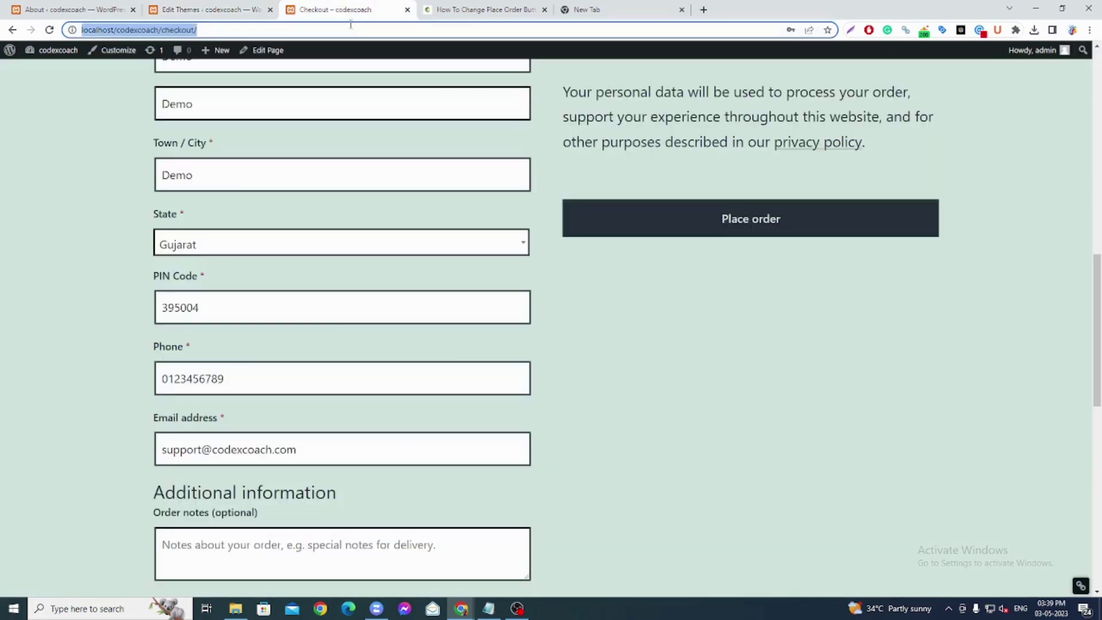
key("Return")
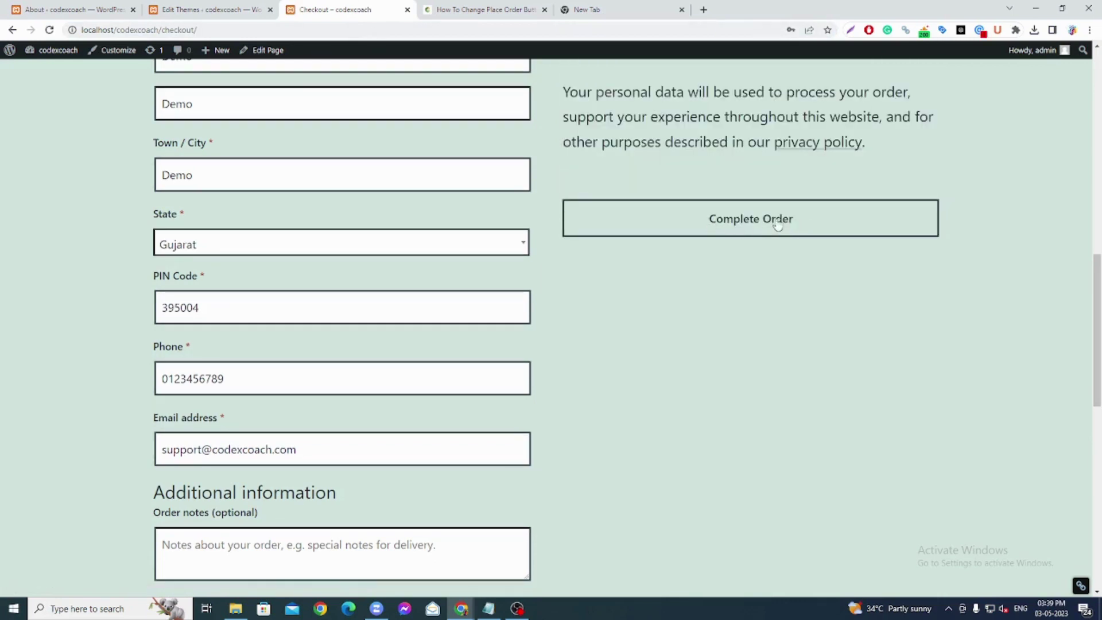
Copy the code under "Specific Product Is In The Cart Change Place Order Text" from the CodexCoach article.
left_click(485, 9)
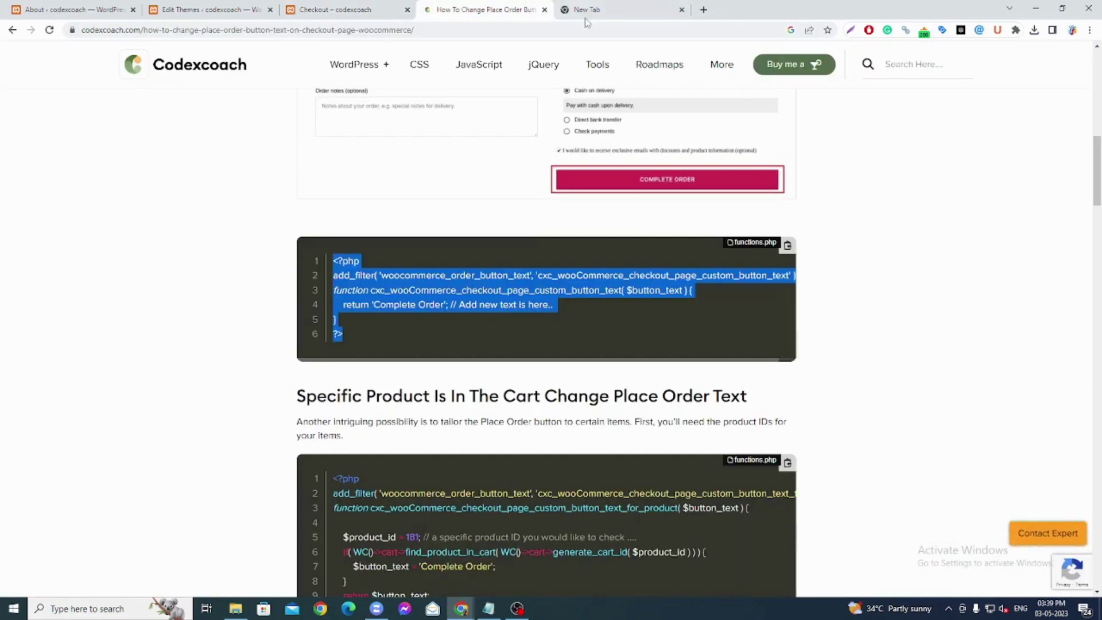
left_click(460, 386)
scroll(456, 373, "down", 3)
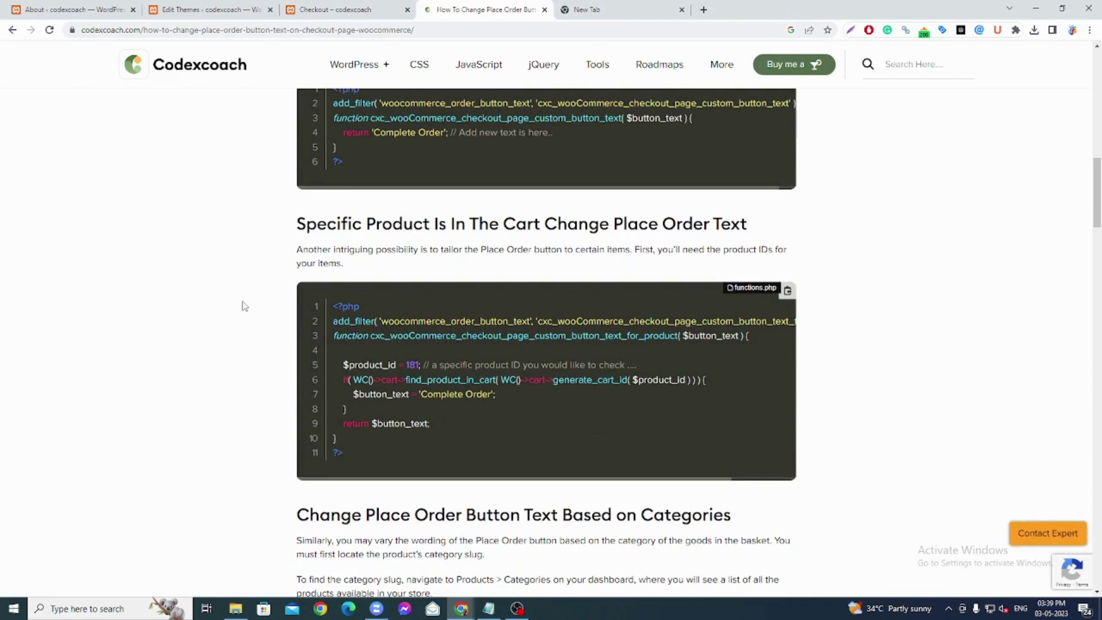
scroll(244, 306, "up", 1)
left_click_drag(293, 282, 749, 282)
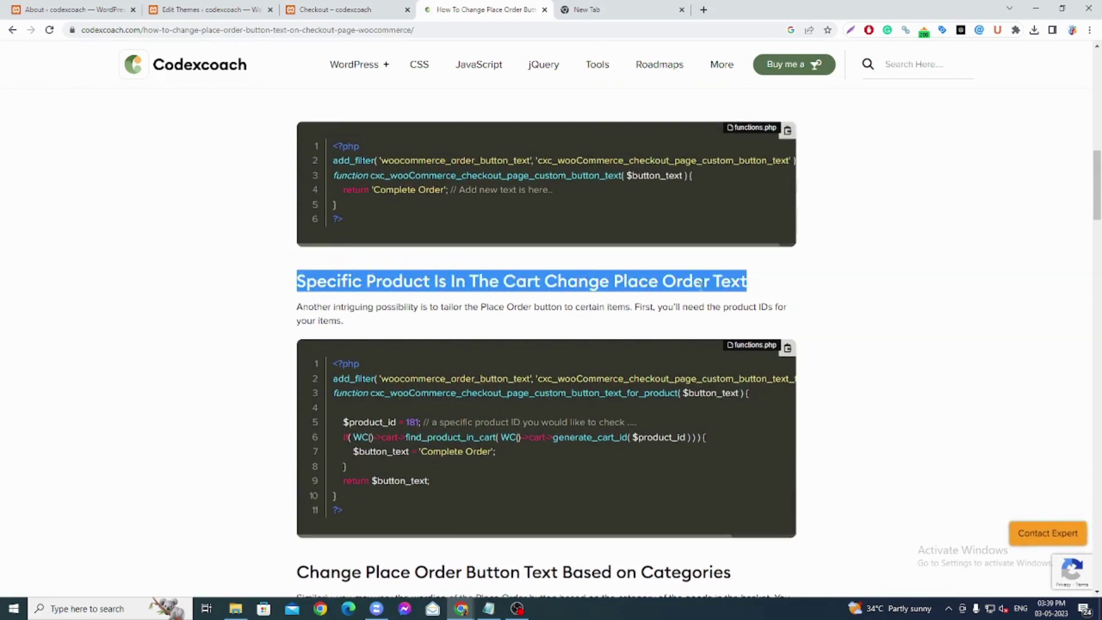
left_click(753, 372)
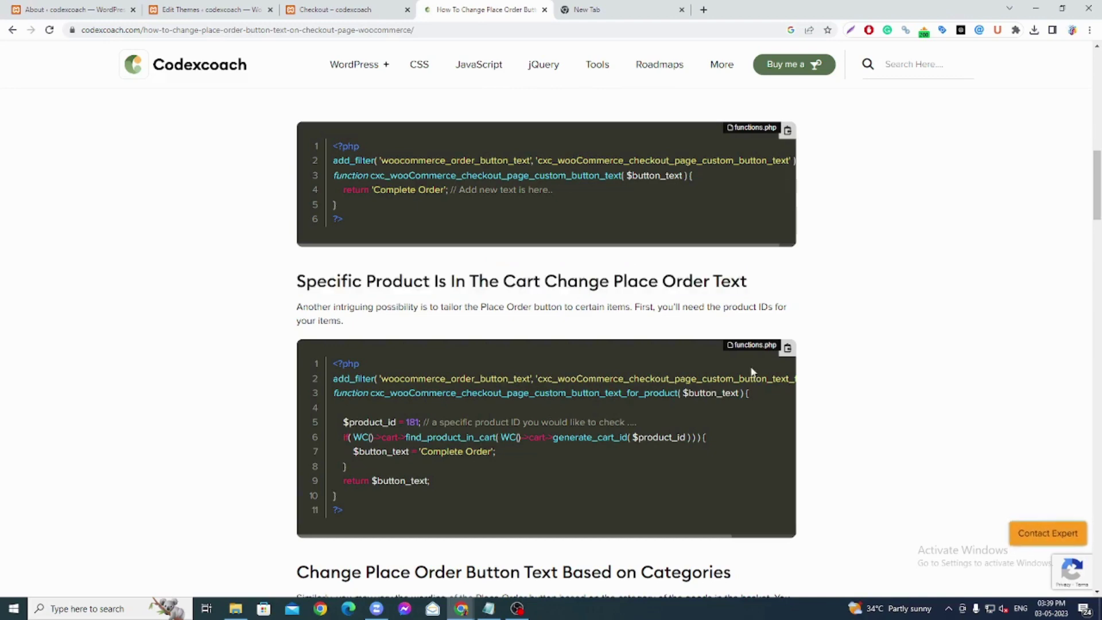
left_click(786, 350)
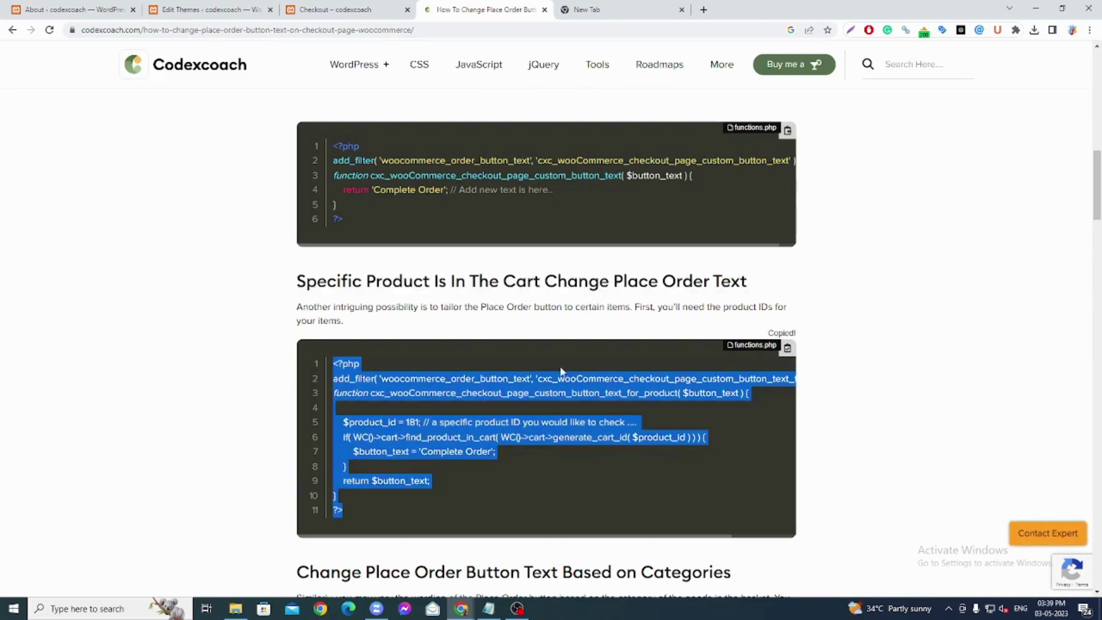
Replace the general button-text snippet in functions.php with the copied product-specific code, remove its opening and closing PHP tags, and update the file.
left_click(216, 11)
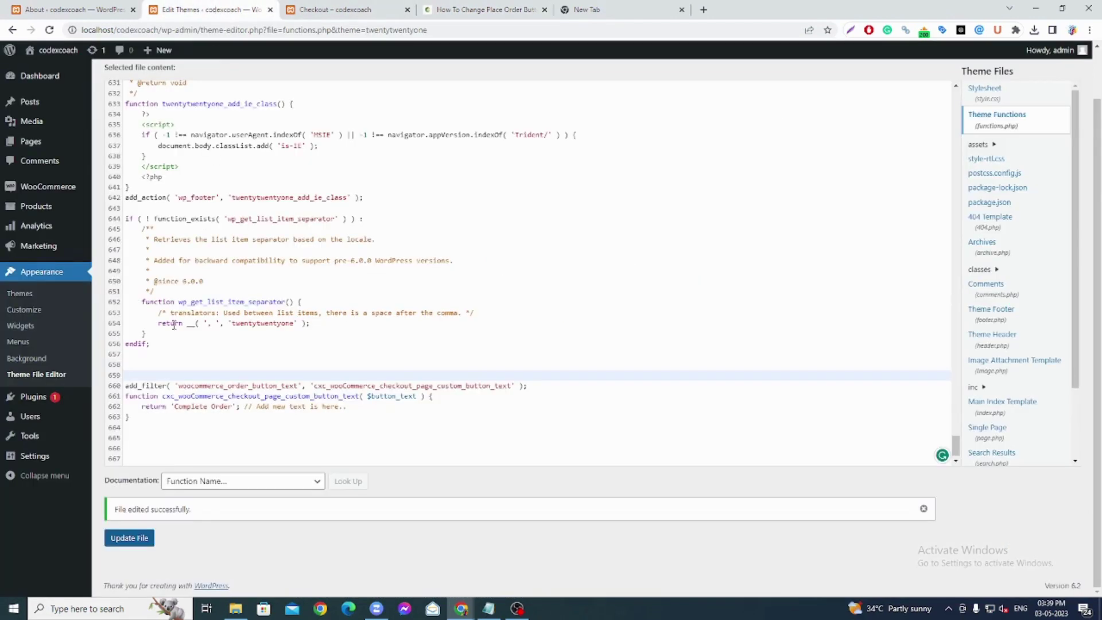
left_click(125, 384)
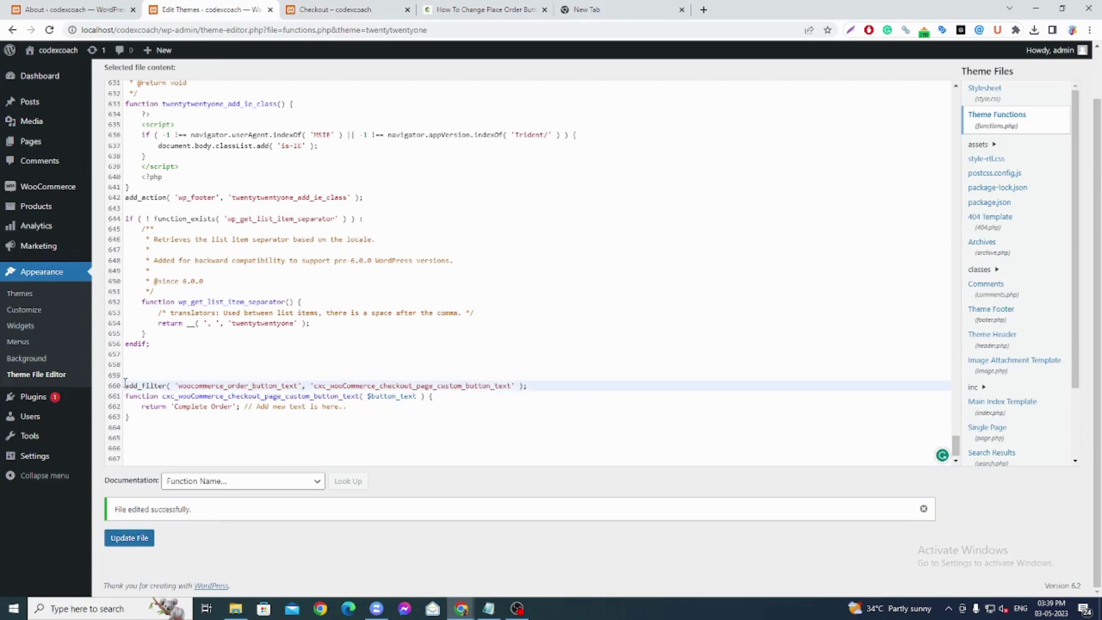
left_click_drag(130, 417, 125, 386)
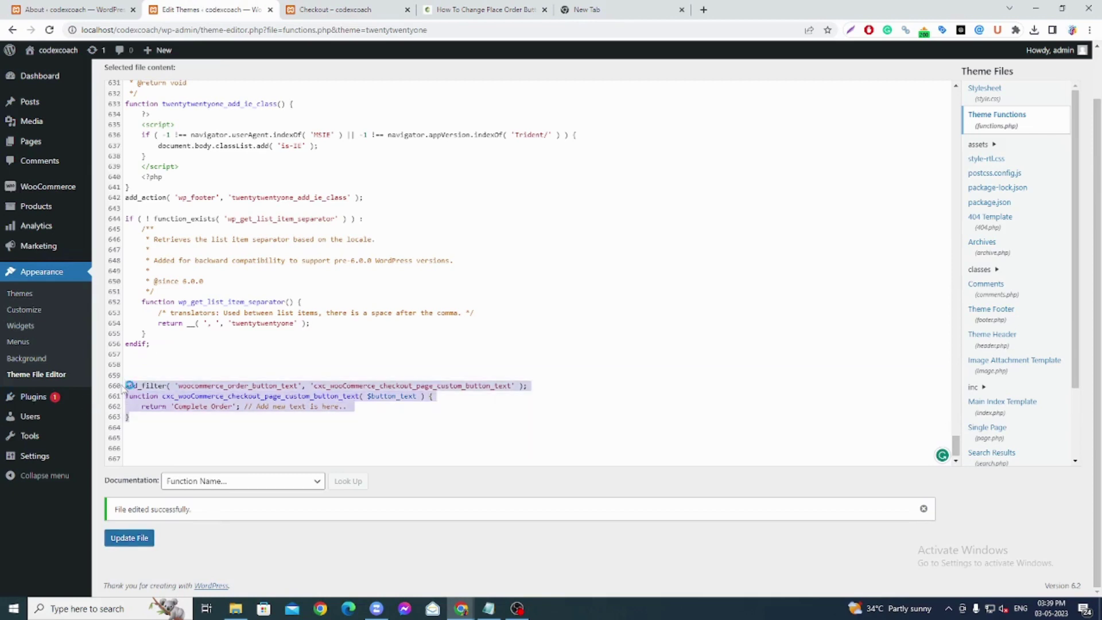
key("ctrl+v")
key("BackSpace")
key("BackSpace")
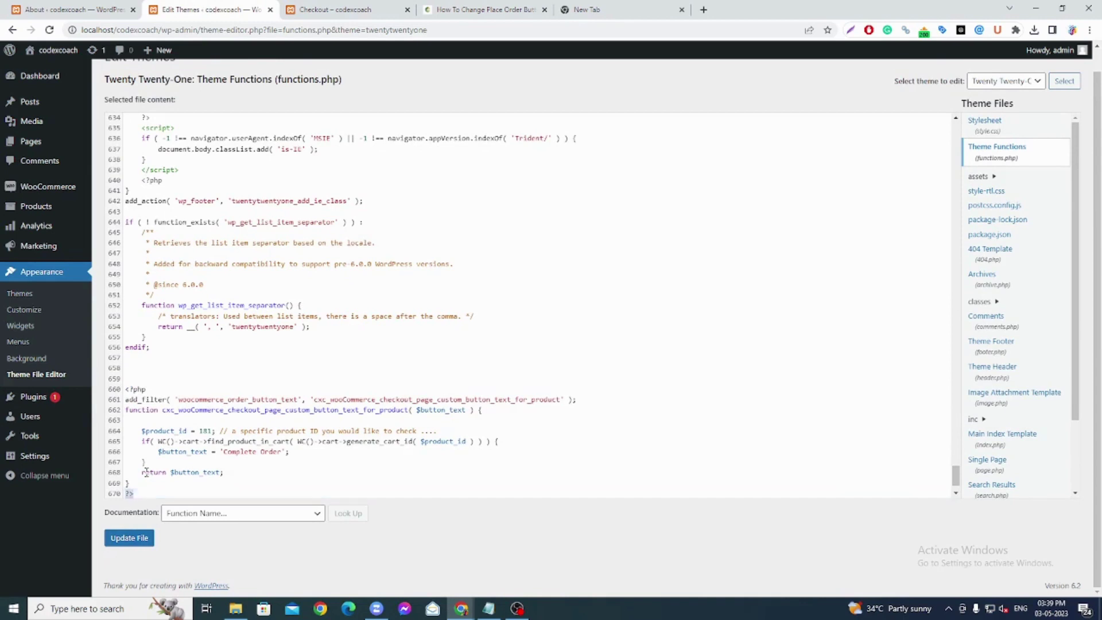
left_click(168, 387)
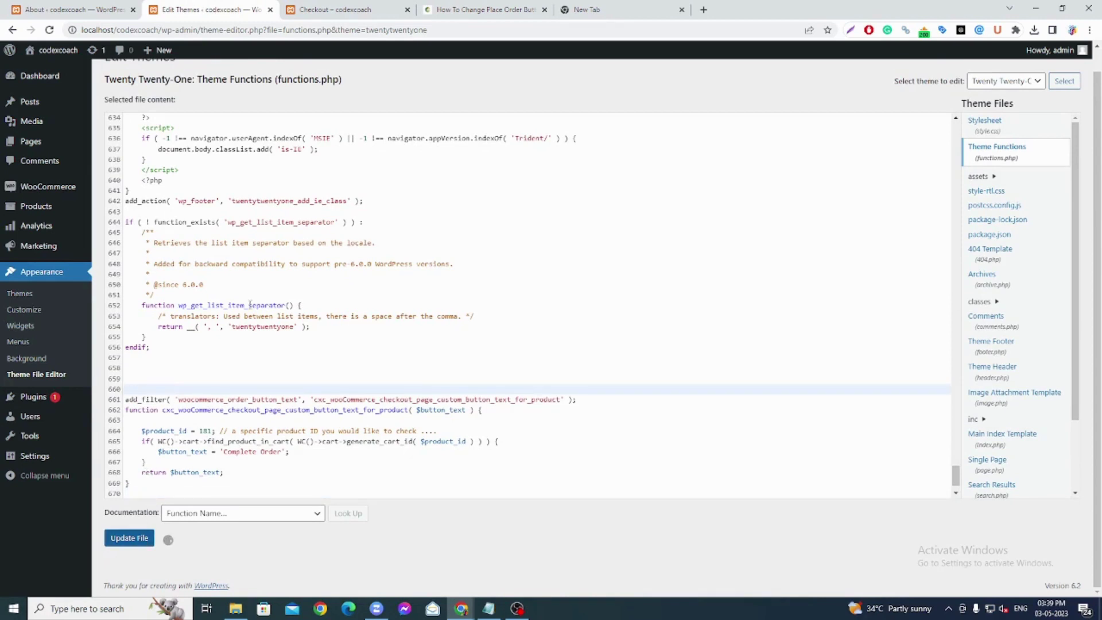
scroll(229, 350, "down", 1)
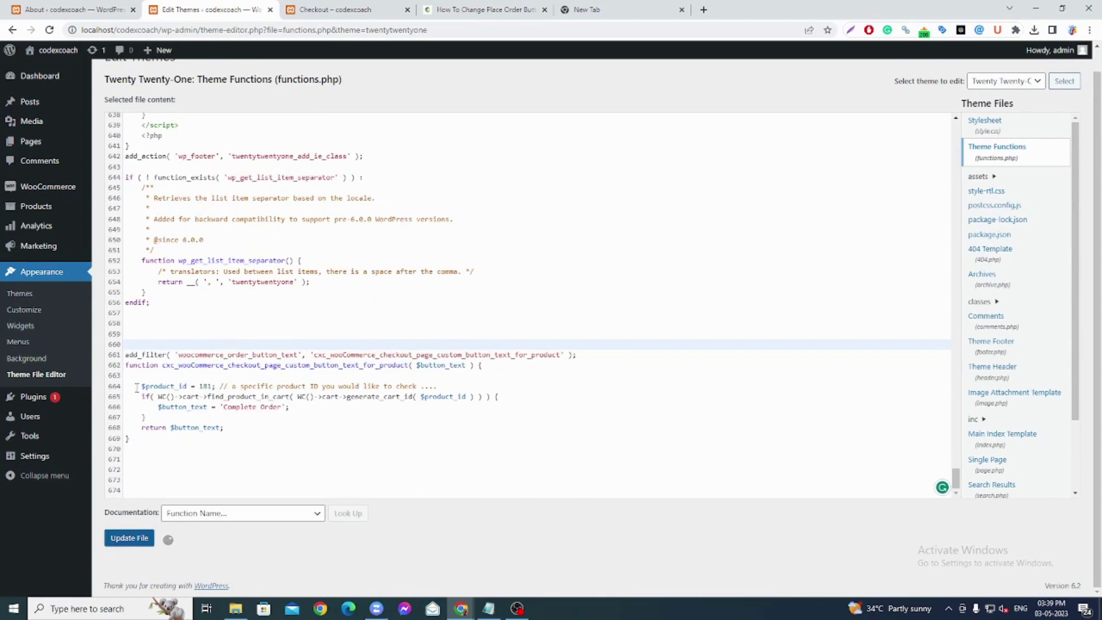
Locate the $product_id value in the snippet and open the All Products list in a separate tab.
left_click_drag(140, 386, 213, 385)
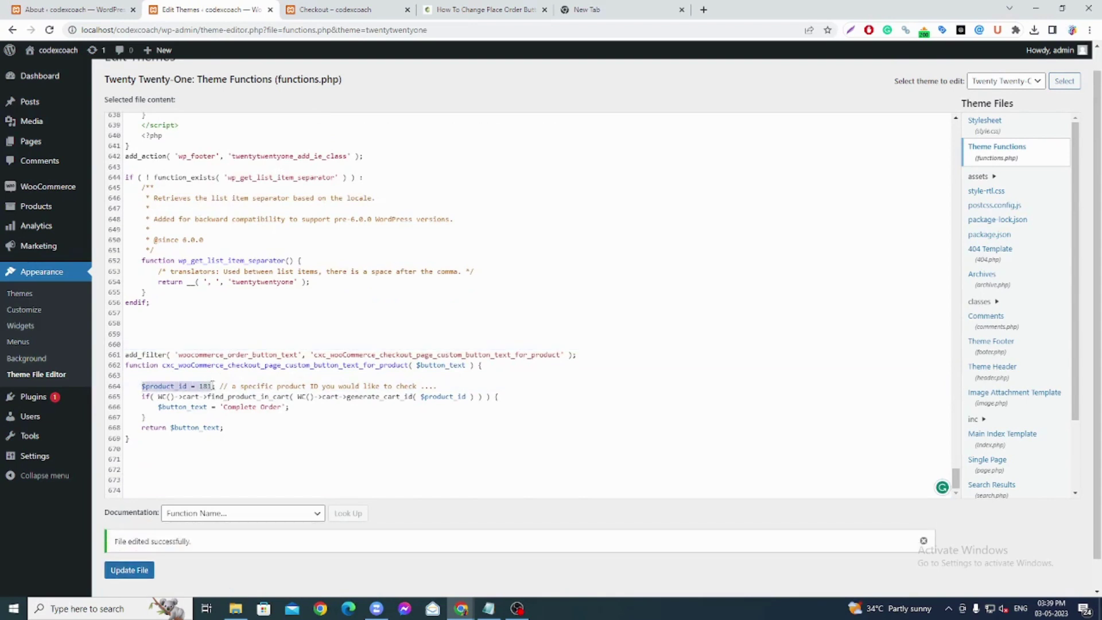
double_click(205, 385)
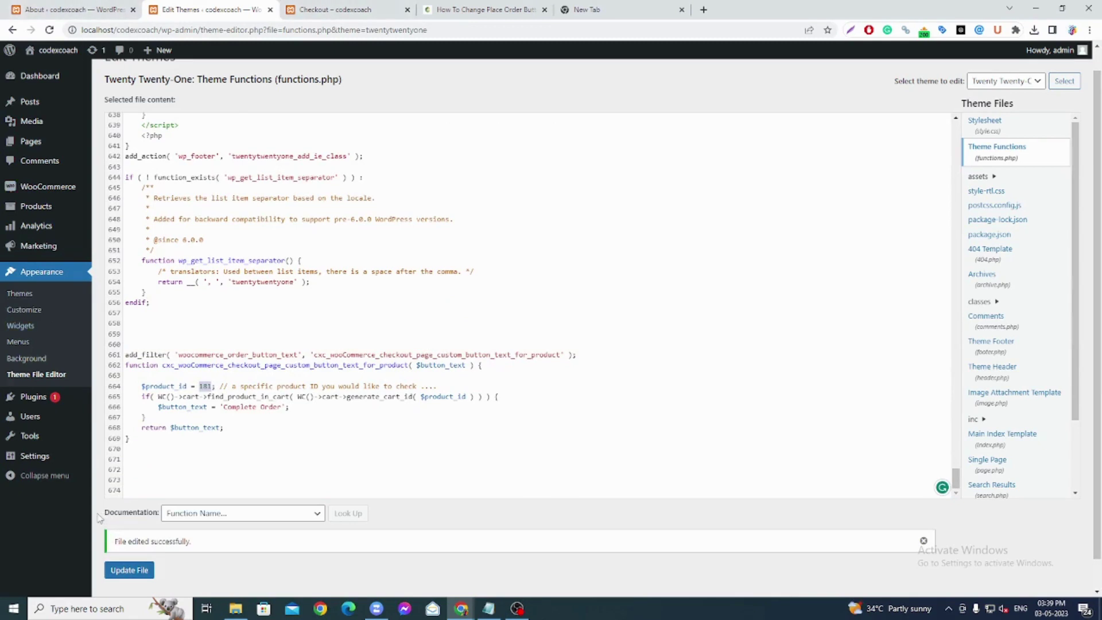
mouse_move(24, 211)
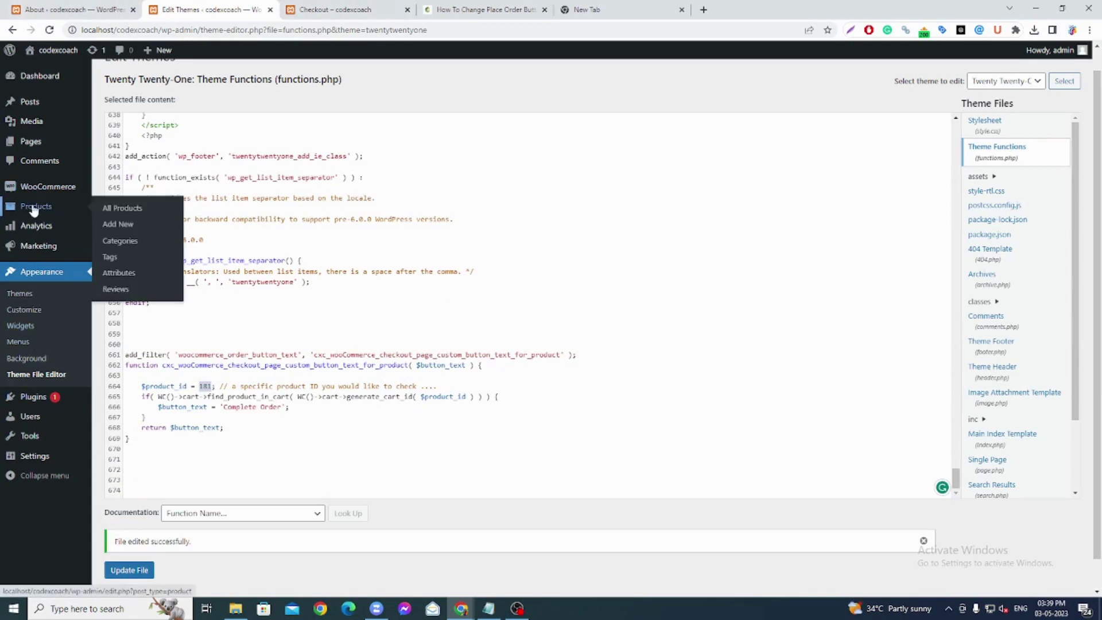
middle_click(128, 210)
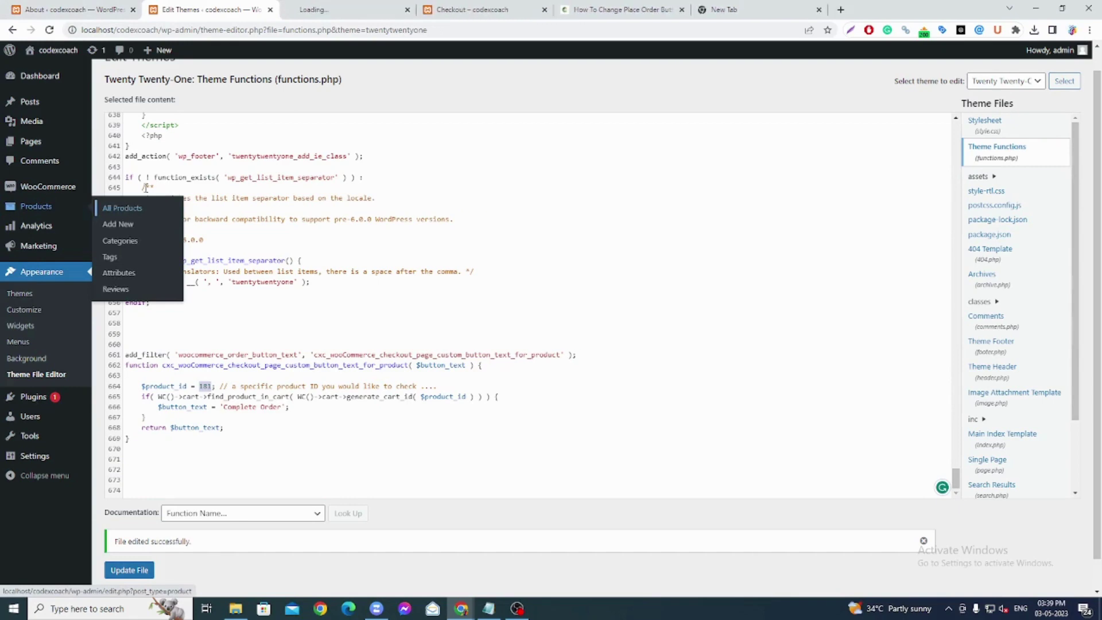
left_click(323, 10)
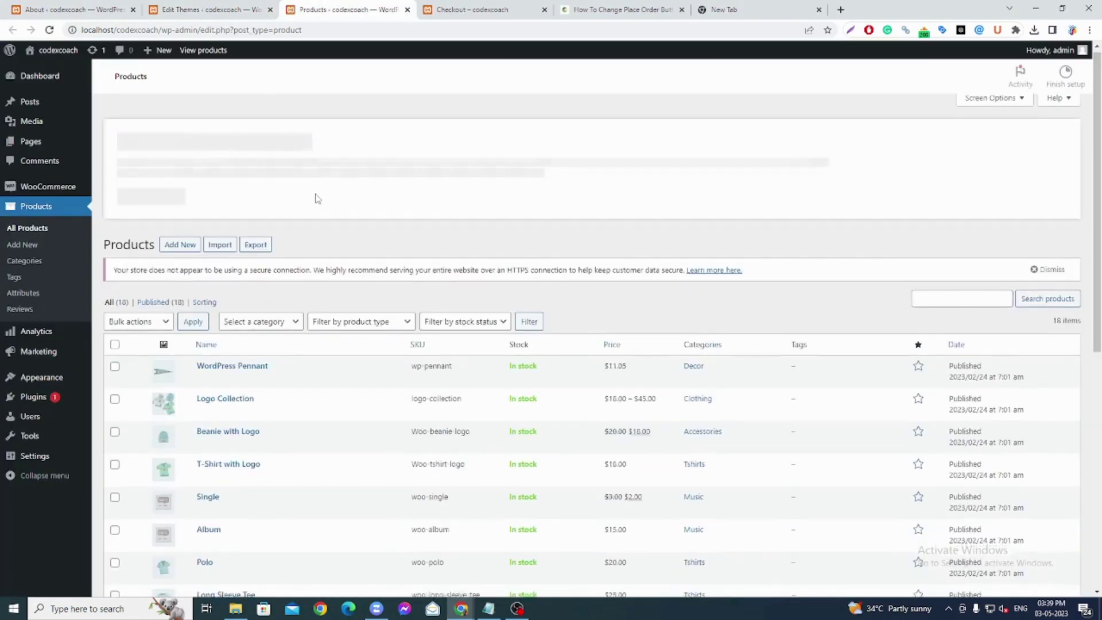
Copy the ID of the WordPress Pennant product from the product list.
scroll(255, 343, "down", 1)
scroll(254, 343, "down", 3)
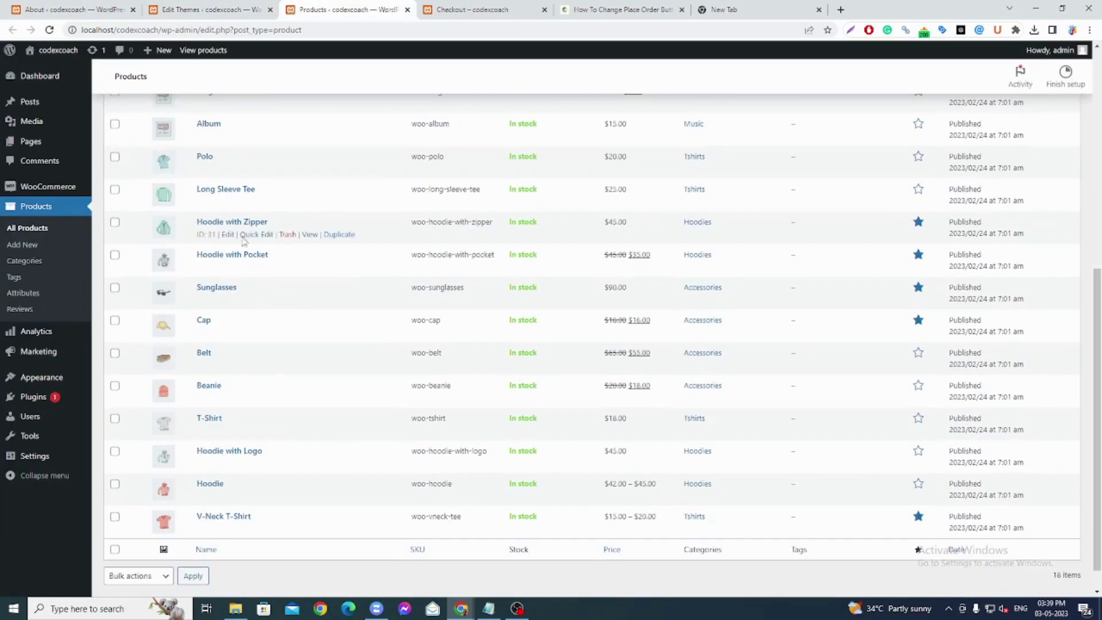
scroll(243, 240, "down", 1)
scroll(244, 298, "up", 6)
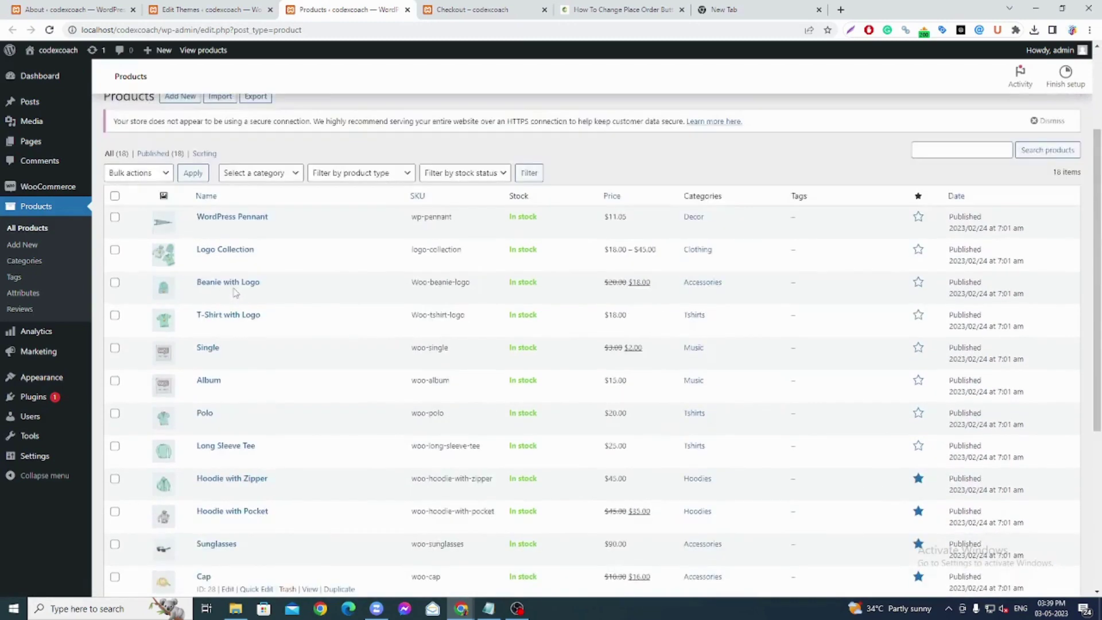
scroll(293, 334, "down", 1)
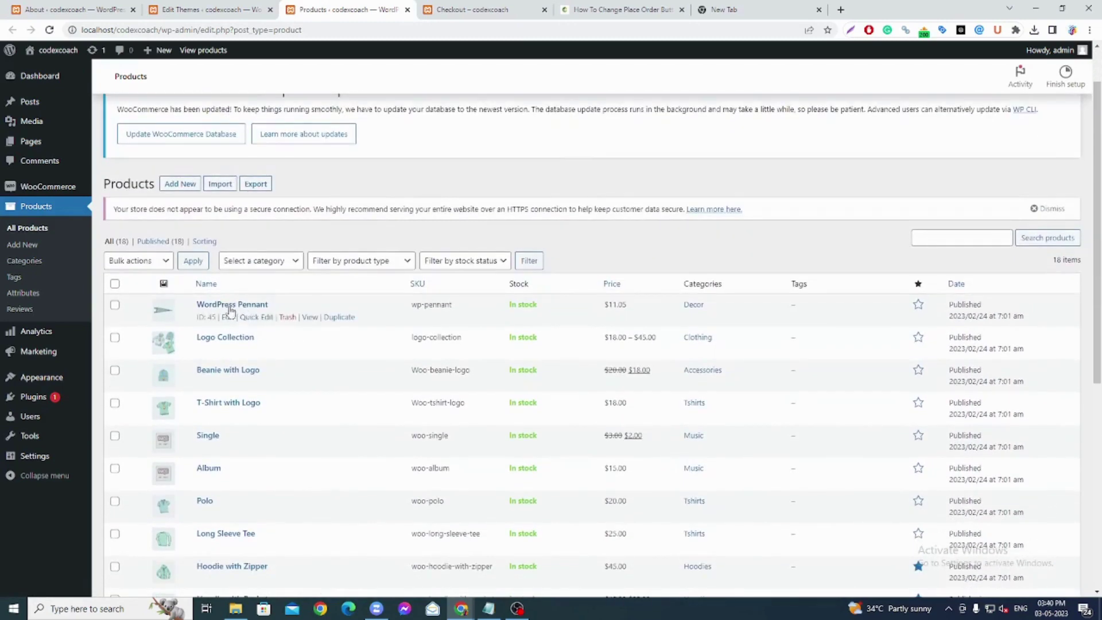
left_click_drag(197, 320, 214, 317)
double_click(213, 317)
key("ctrl+c")
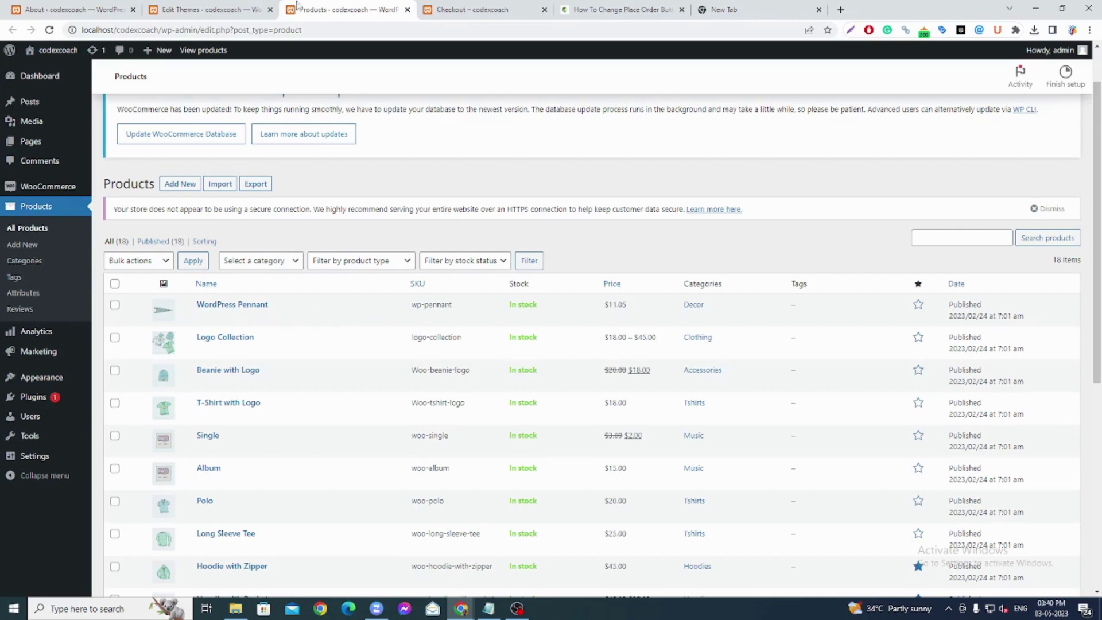
Set $product_id in the functions.php snippet to 45 and update the file.
left_click(210, 9)
double_click(205, 386)
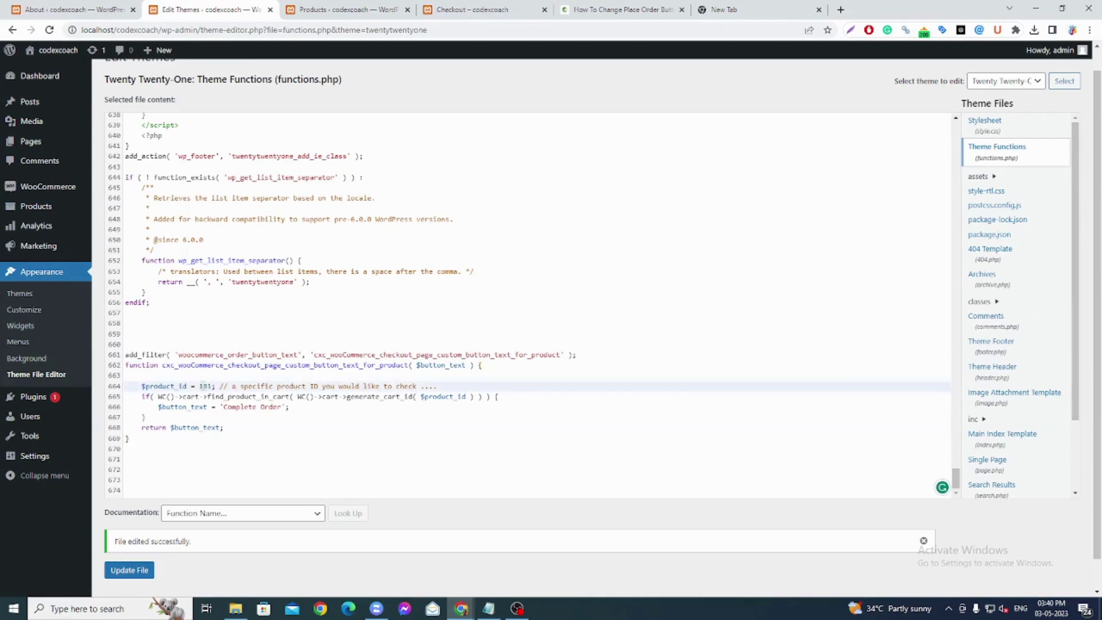
key("ctrl+v")
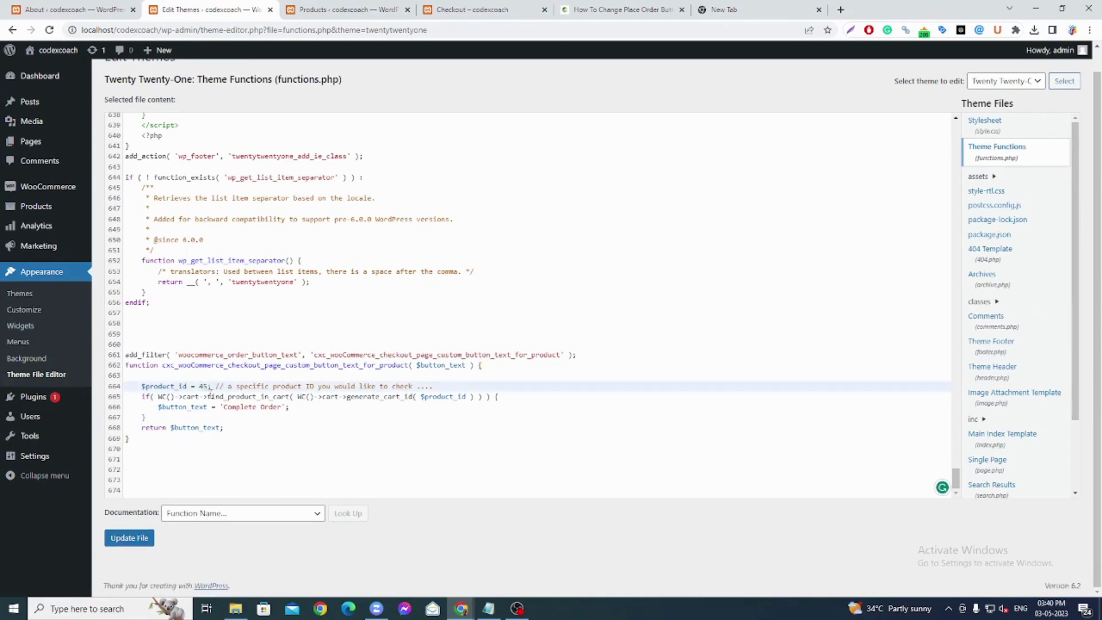
double_click(204, 386)
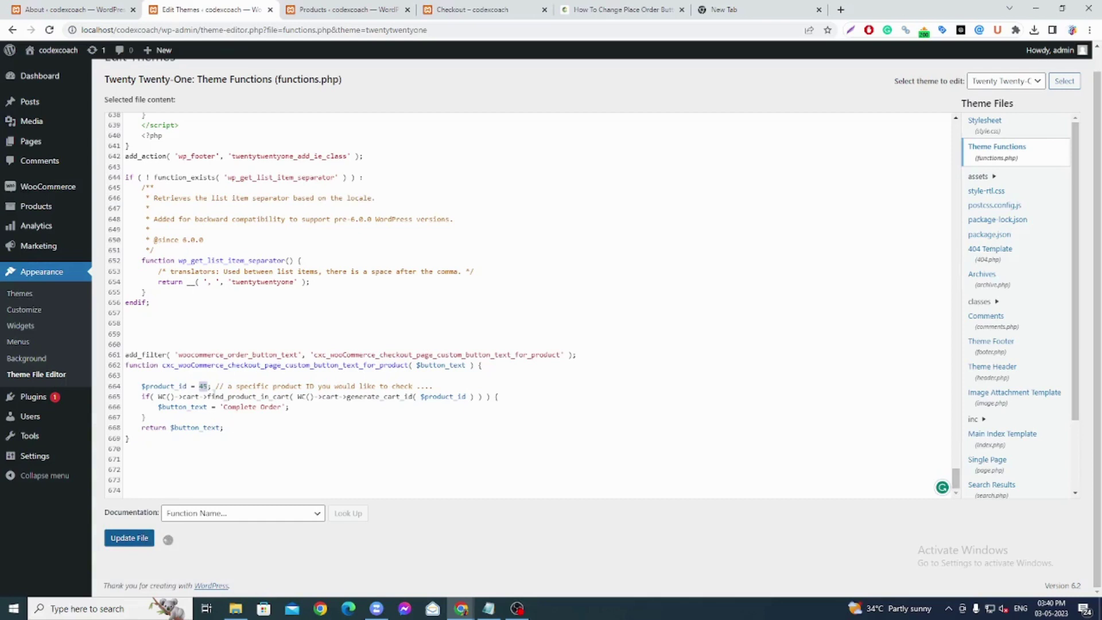
left_click(202, 386)
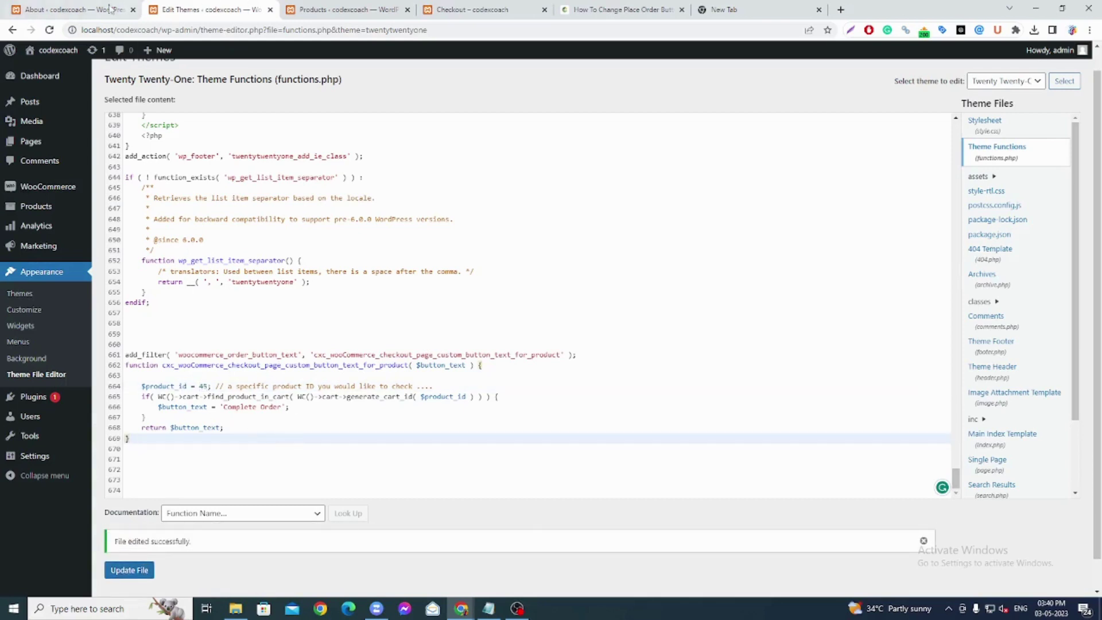
Open the WordPress Pennant product's store page from the product list in a separate tab.
left_click(331, 10)
double_click(212, 317)
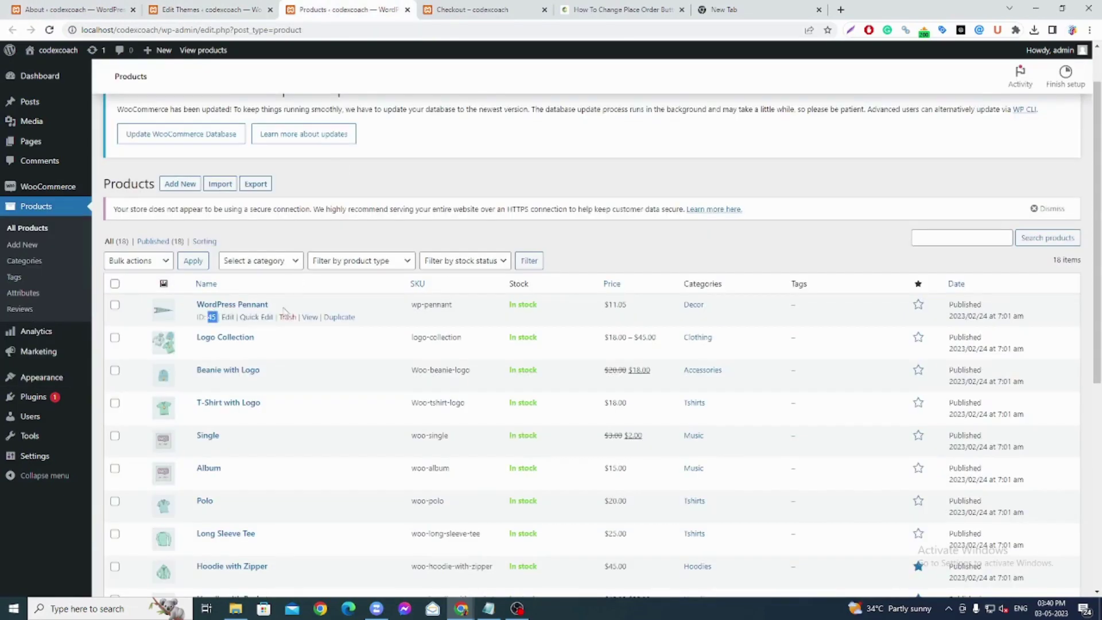
left_click(310, 318, "ctrl")
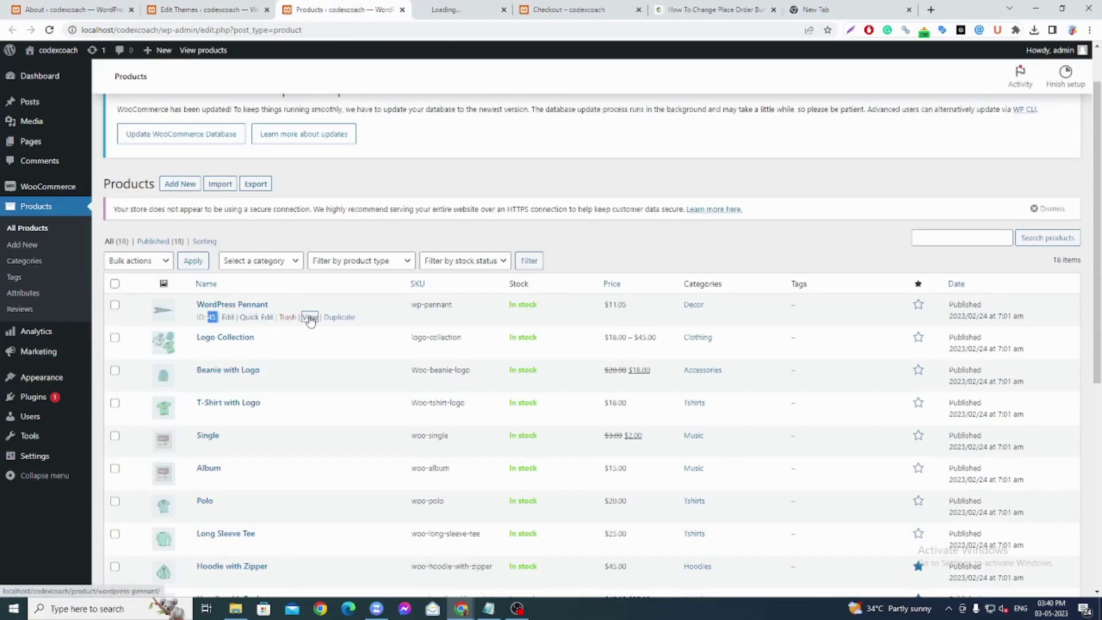
left_click(471, 9)
Go from the checkout page to the store's cart page.
left_click(599, 10)
scroll(355, 74, "up", 10)
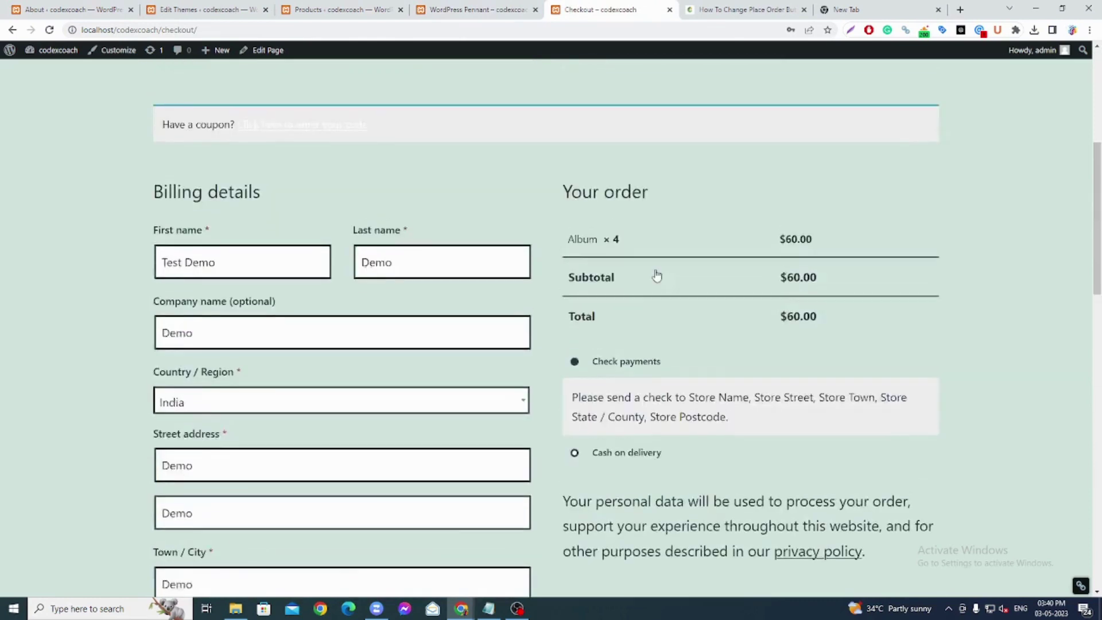
left_click(205, 31)
double_click(187, 32)
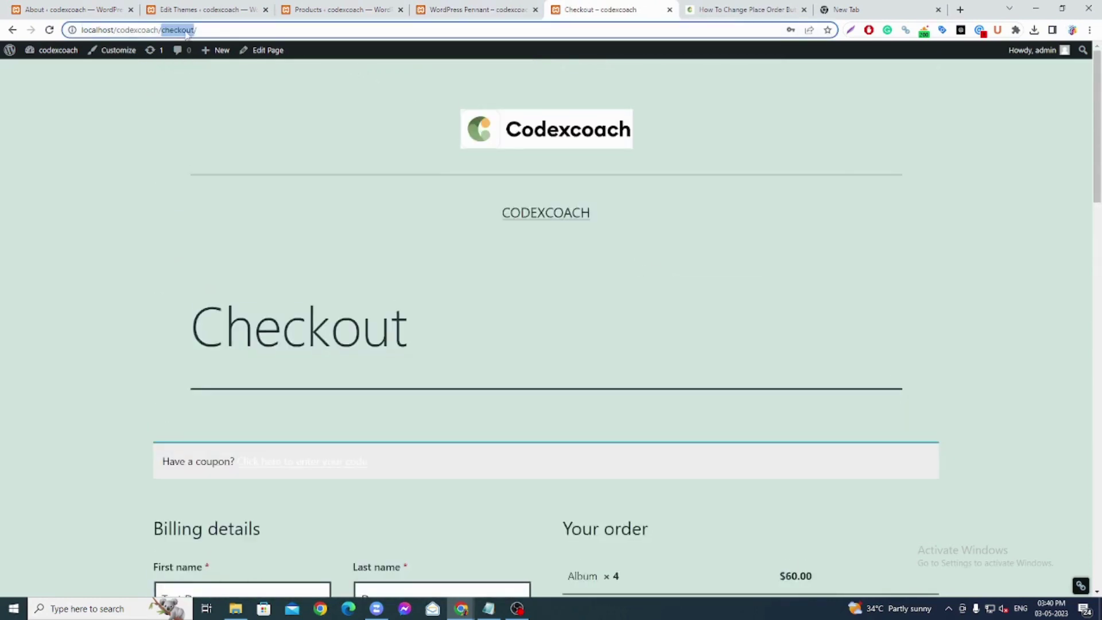
type("cart")
key("Return")
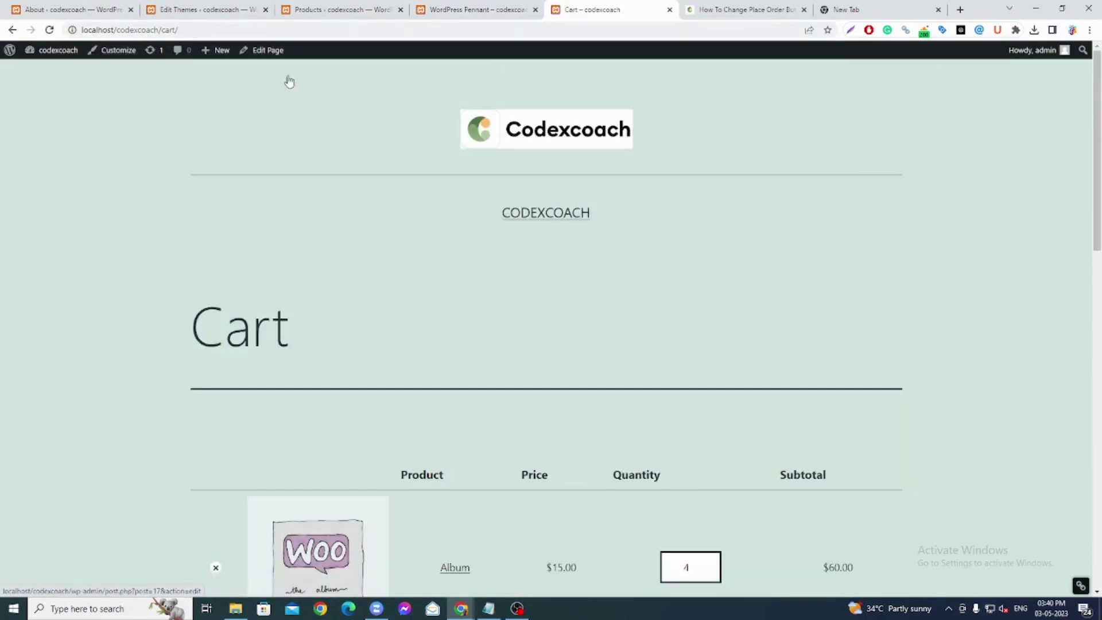
Remove the Album from the cart by setting its quantity to 0 and updating the cart, and close the cart page.
scroll(696, 490, "down", 2)
scroll(696, 489, "down", 2)
double_click(693, 395)
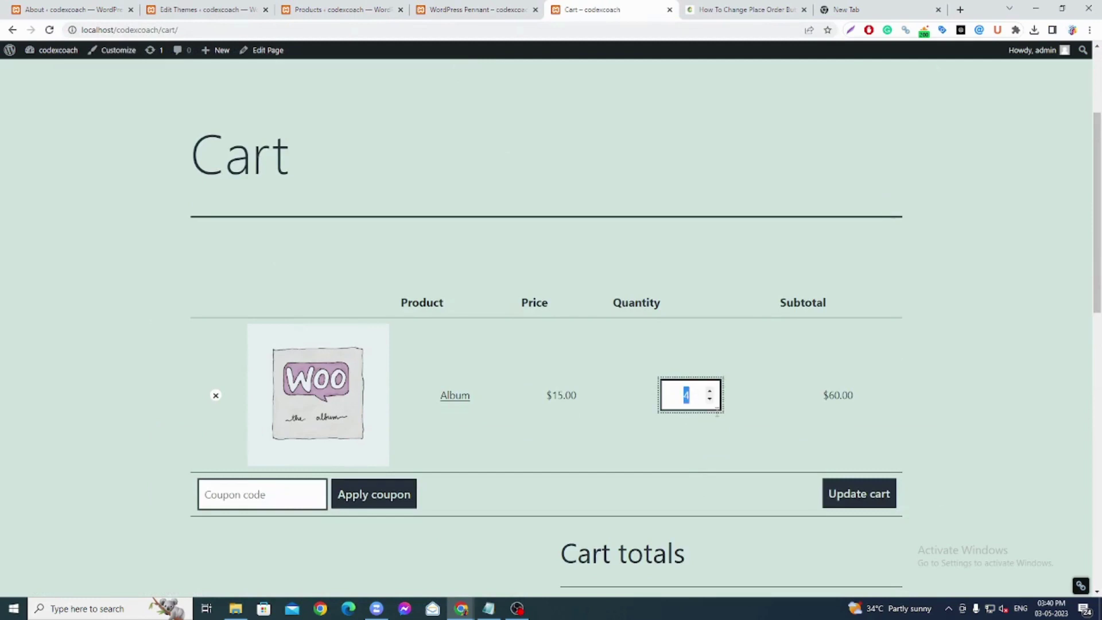
type("0")
left_click(845, 493)
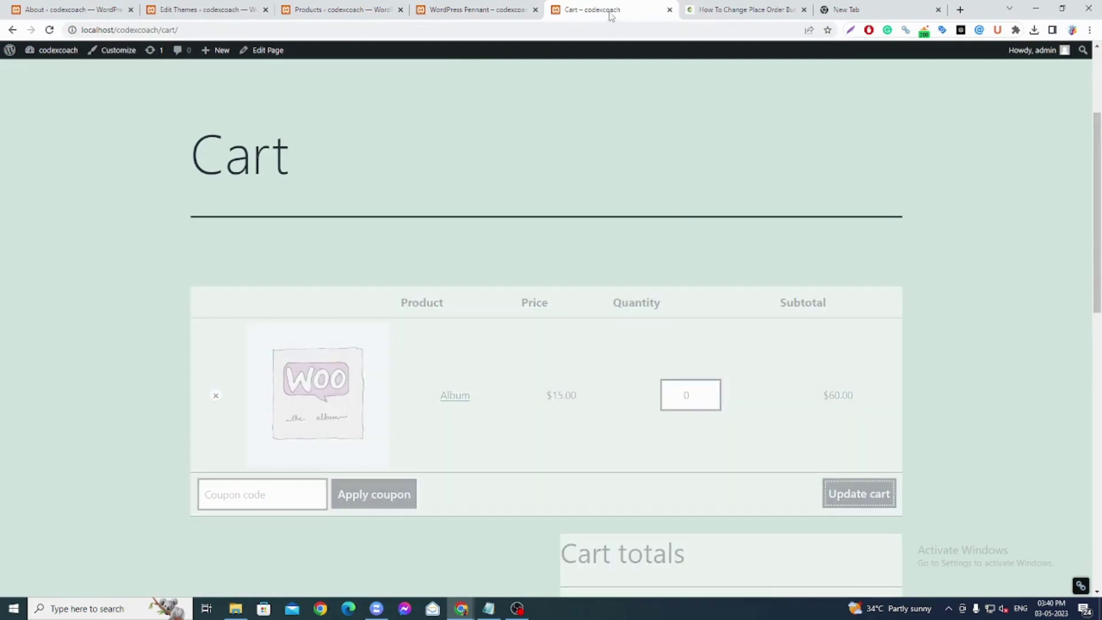
middle_click(584, 8)
Check the WordPress Pennant page for its purchase option.
left_click(472, 5)
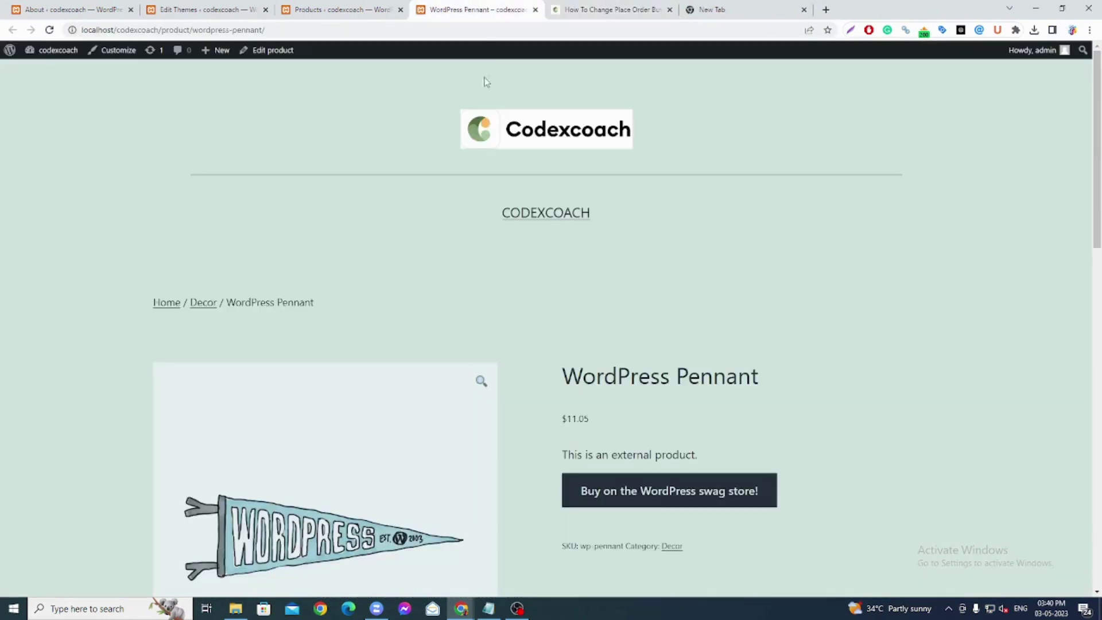
scroll(516, 269, "down", 2)
scroll(586, 278, "up", 2)
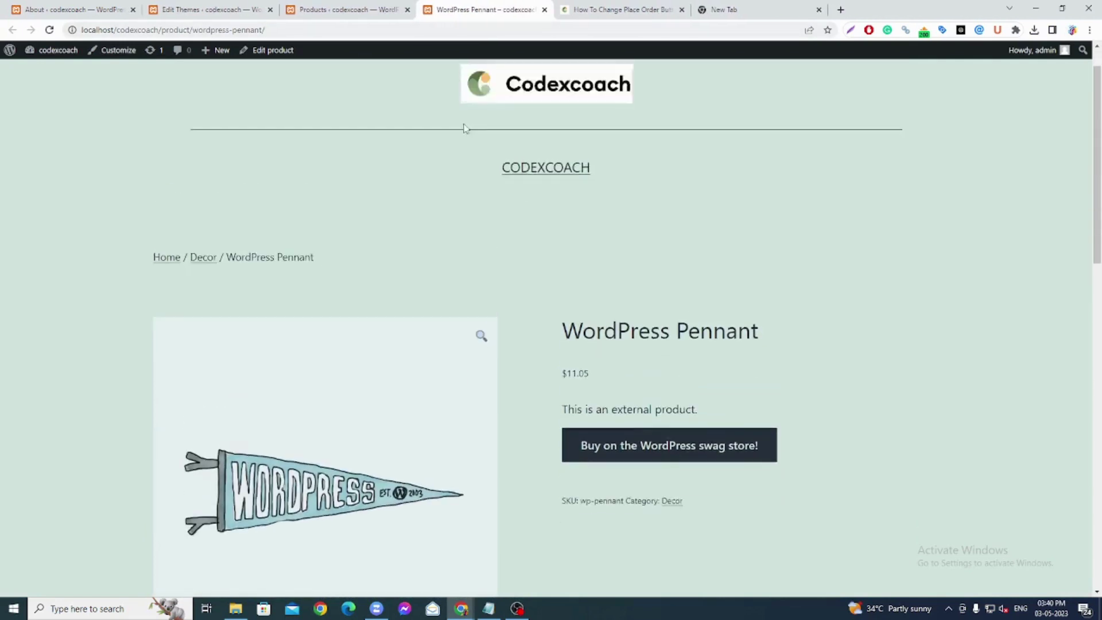
Find the ID of the Single product in the product list and close the WordPress Pennant page.
left_click(355, 7)
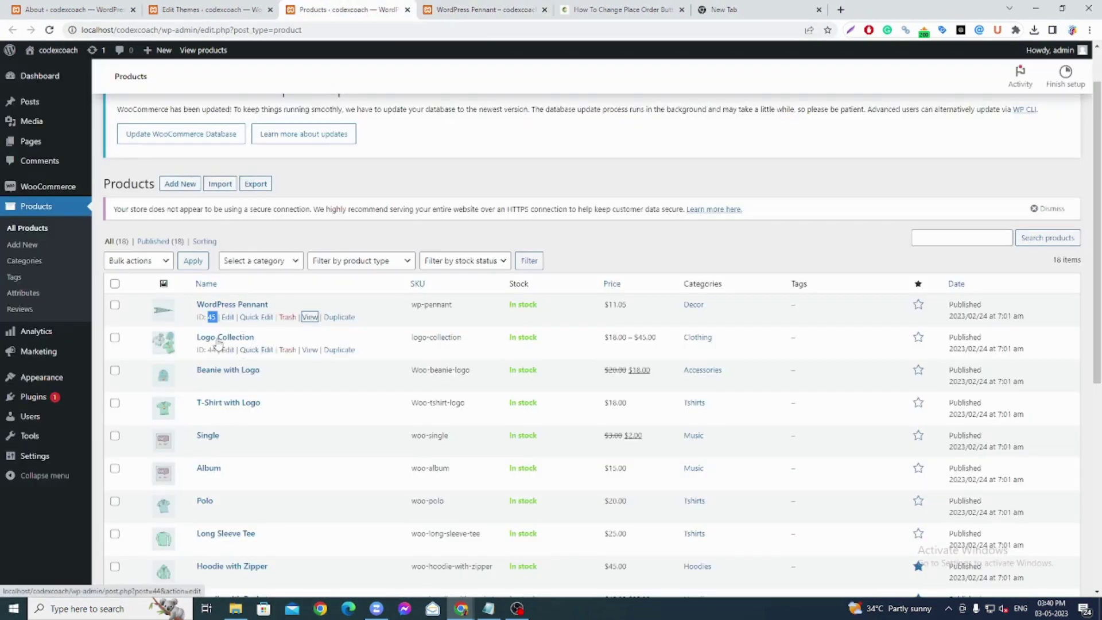
scroll(218, 344, "down", 1)
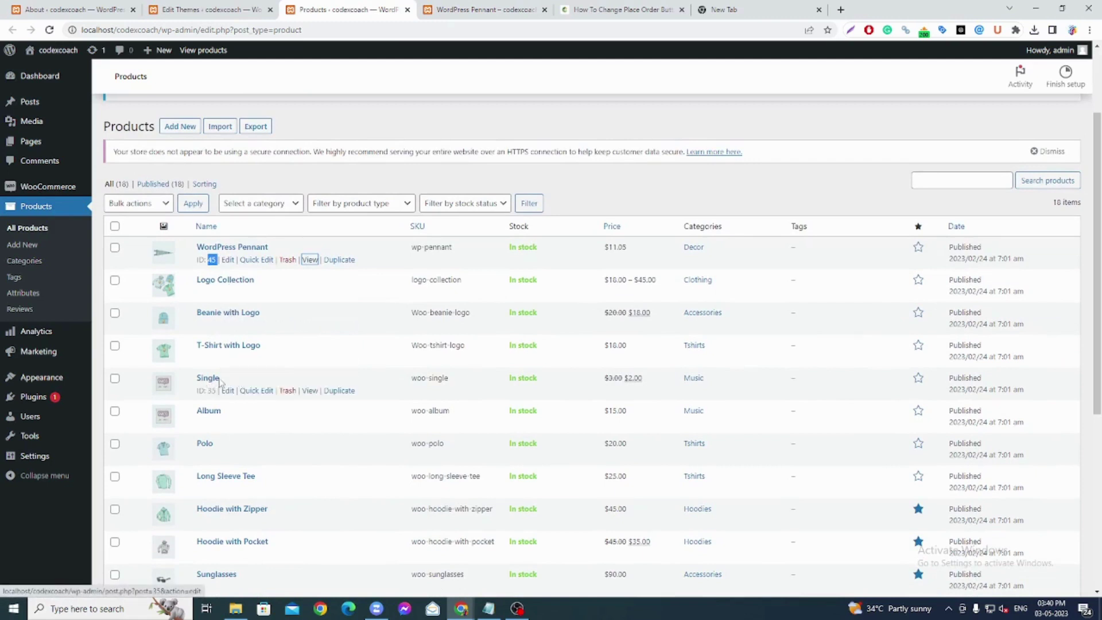
left_click_drag(197, 391, 214, 390)
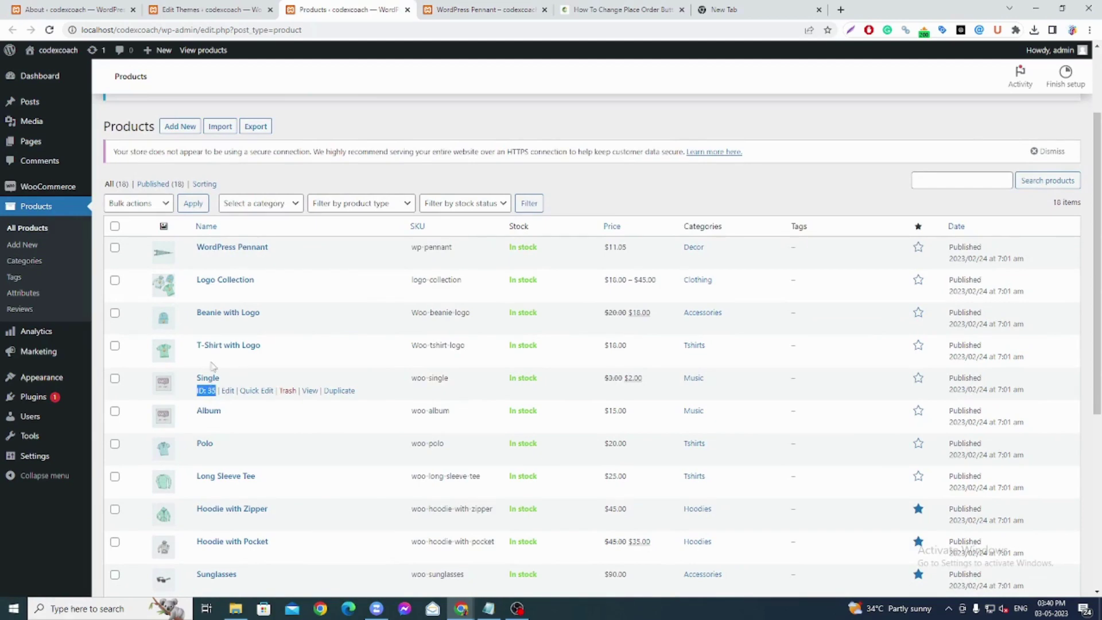
key("ctrl+Tab")
key("ctrl+w")
key("ctrl+shift+Tab")
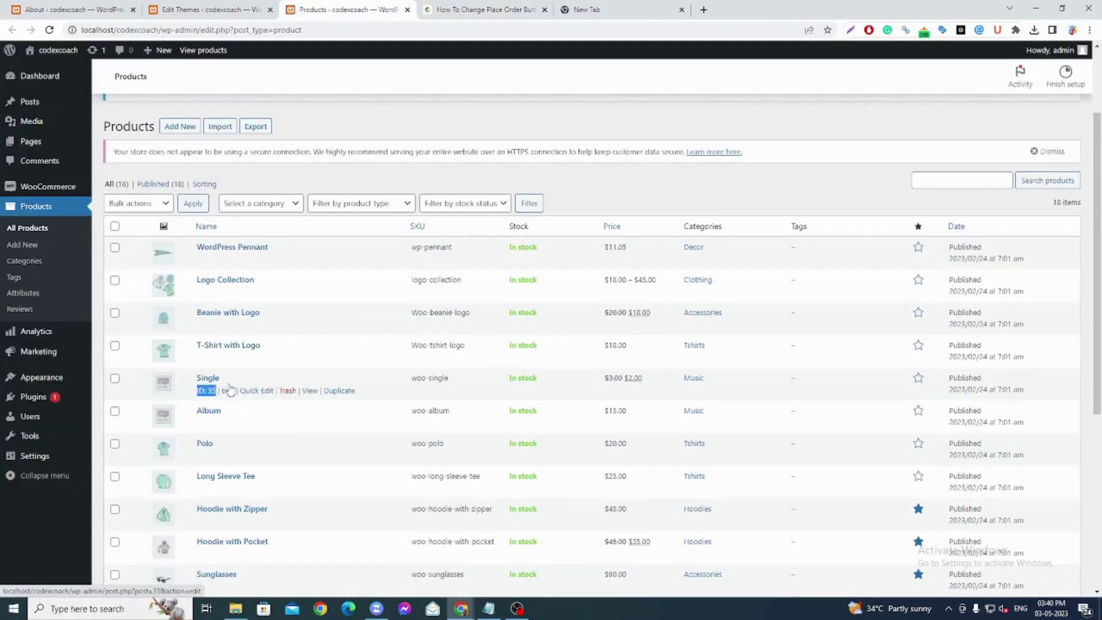
Set $product_id in the functions.php snippet to 35 and update the file.
left_click(212, 9)
double_click(203, 385)
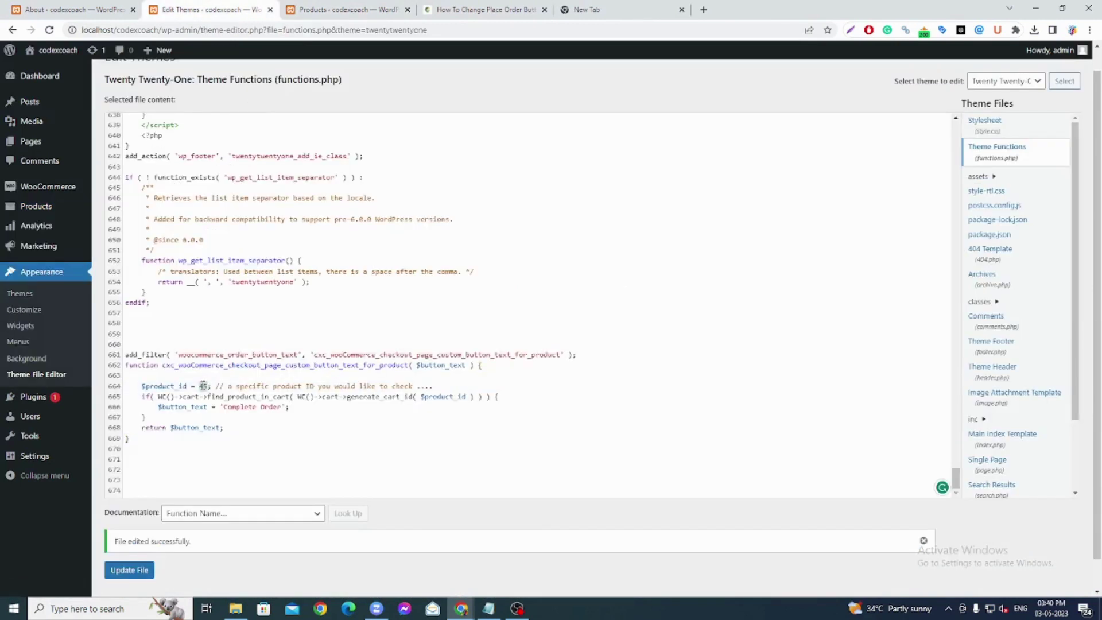
type("36")
left_click(323, 396)
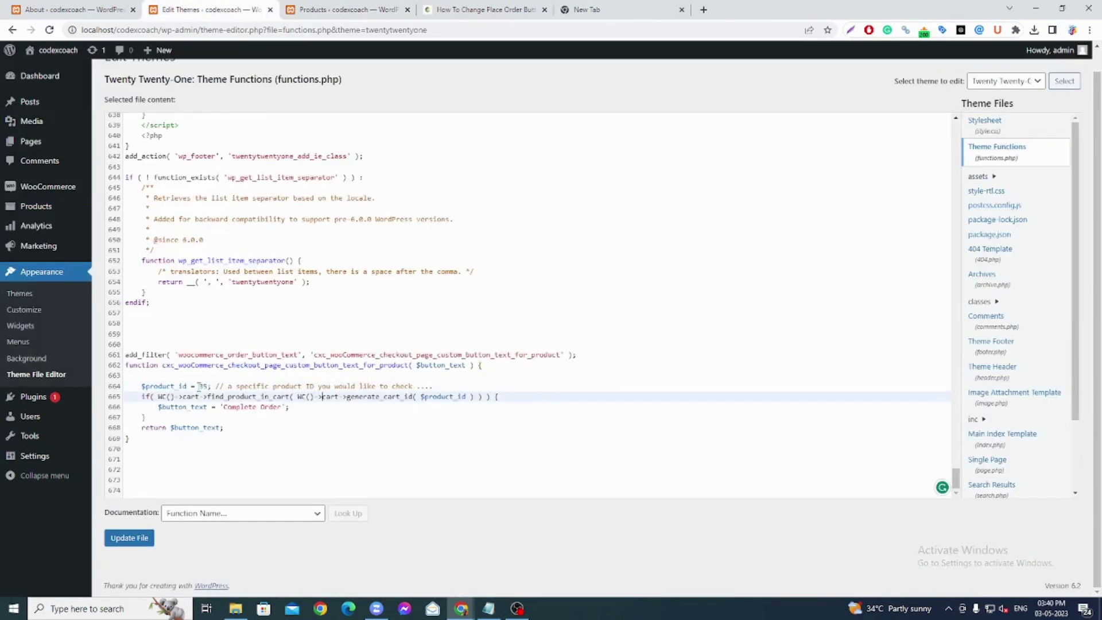
left_click_drag(140, 386, 196, 386)
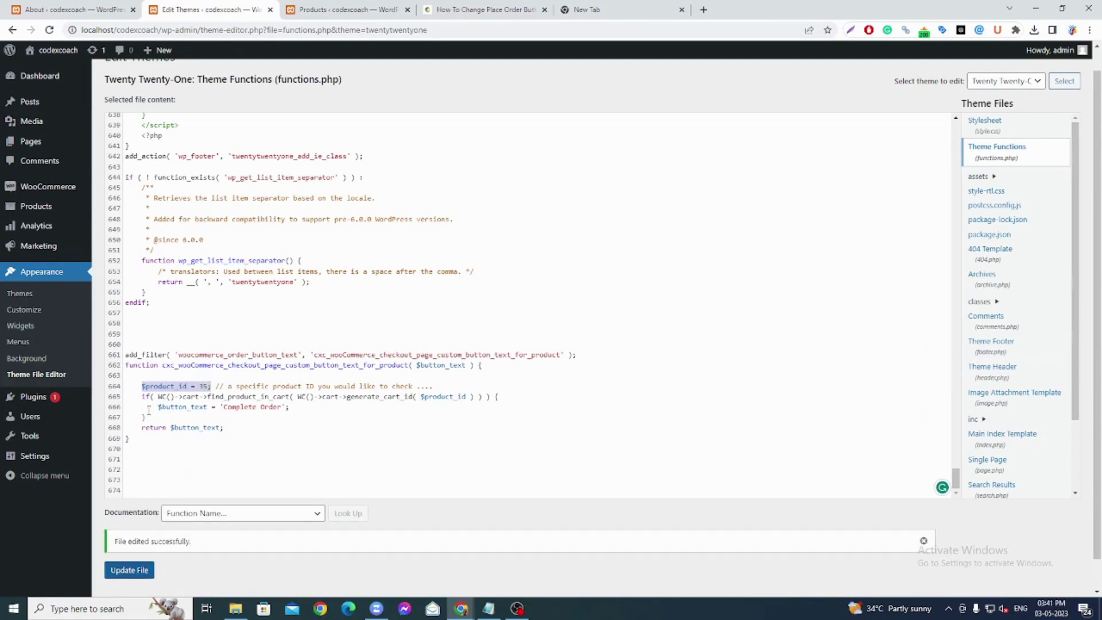
Review the snippet's button text line, and open the store page of the Single product from the product list.
left_click_drag(148, 410, 296, 405)
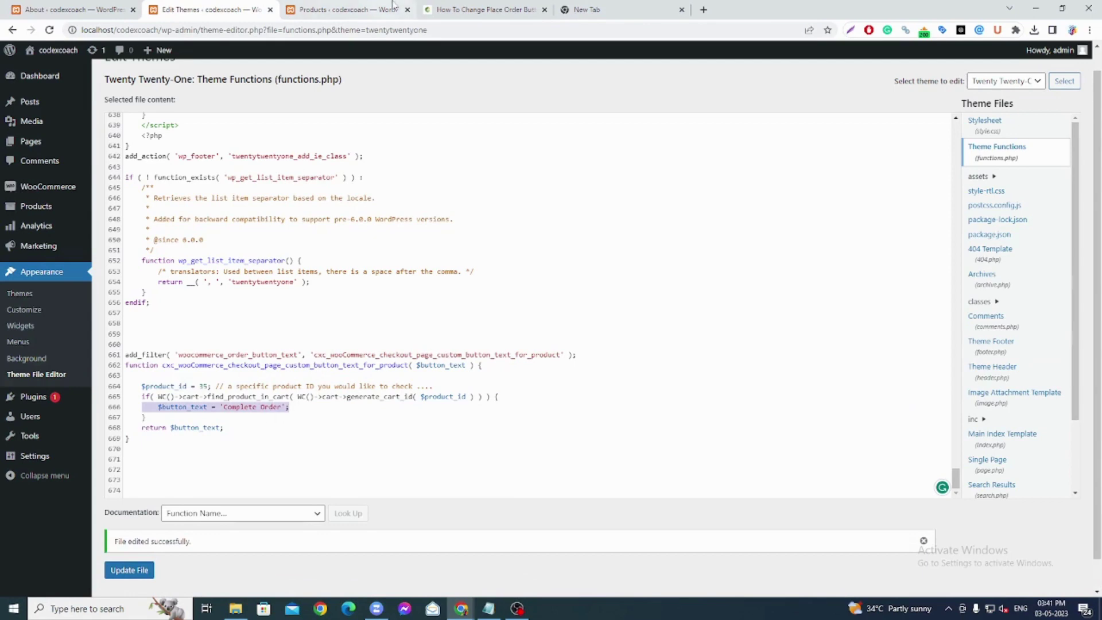
left_click(345, 9)
left_click_drag(197, 391, 214, 389)
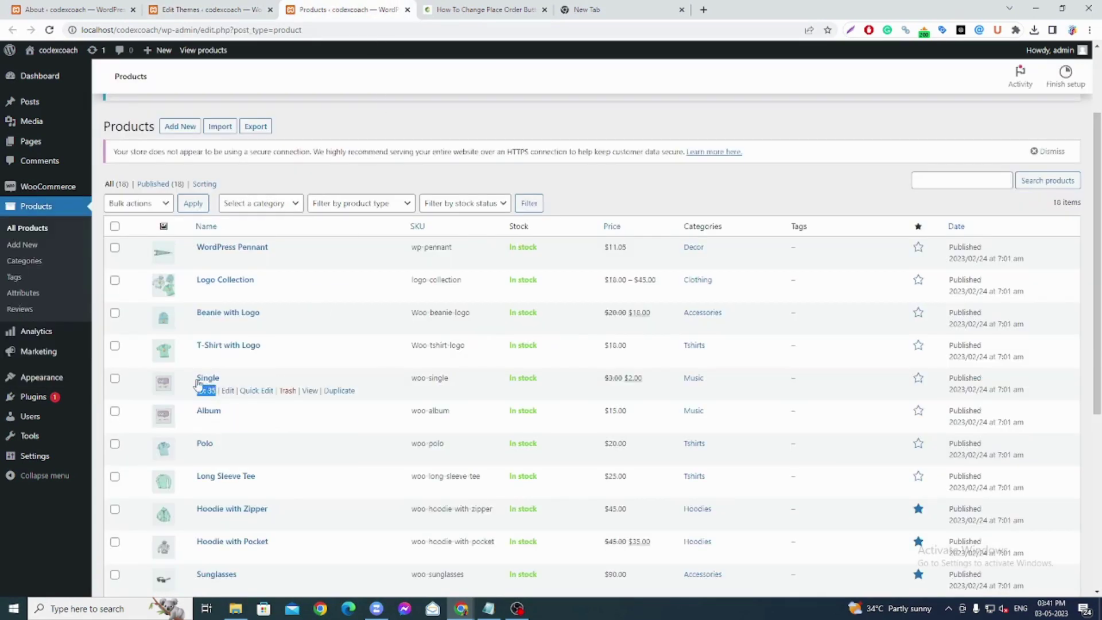
left_click(309, 390, "ctrl")
left_click(459, 10)
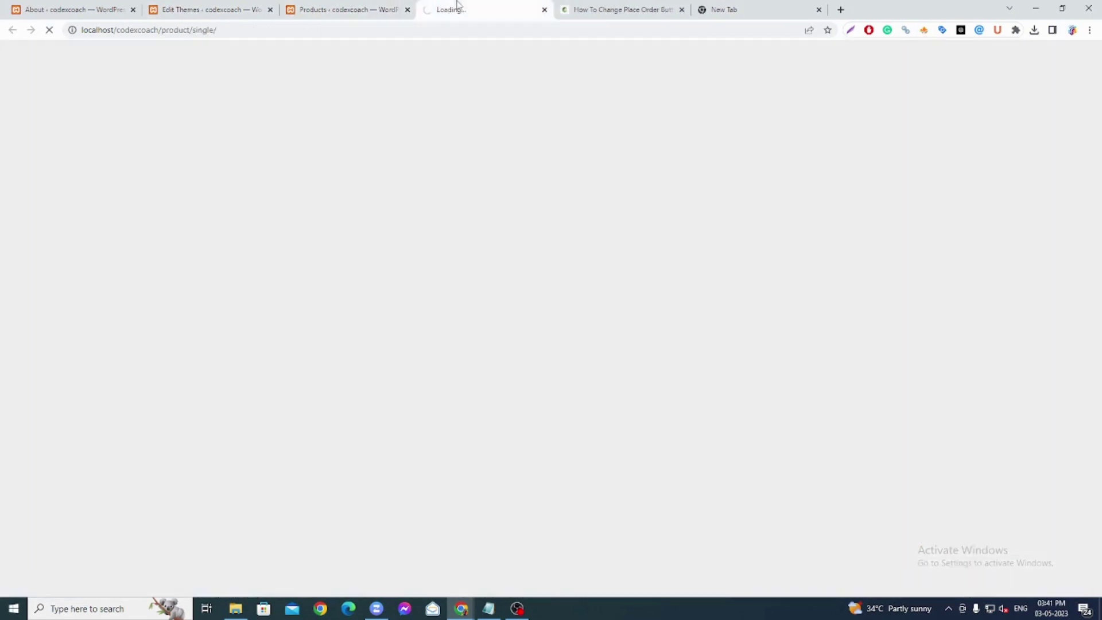
scroll(548, 292, "down", 3)
scroll(526, 290, "up", 2)
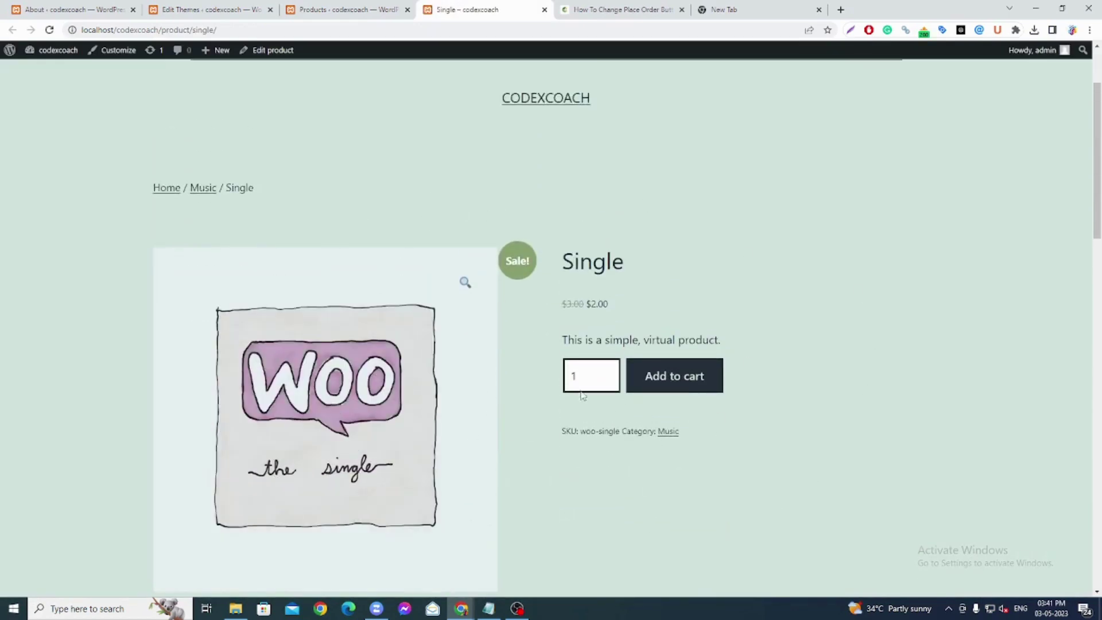
Add one Single to the cart, view the cart and proceed to checkout.
left_click(697, 377)
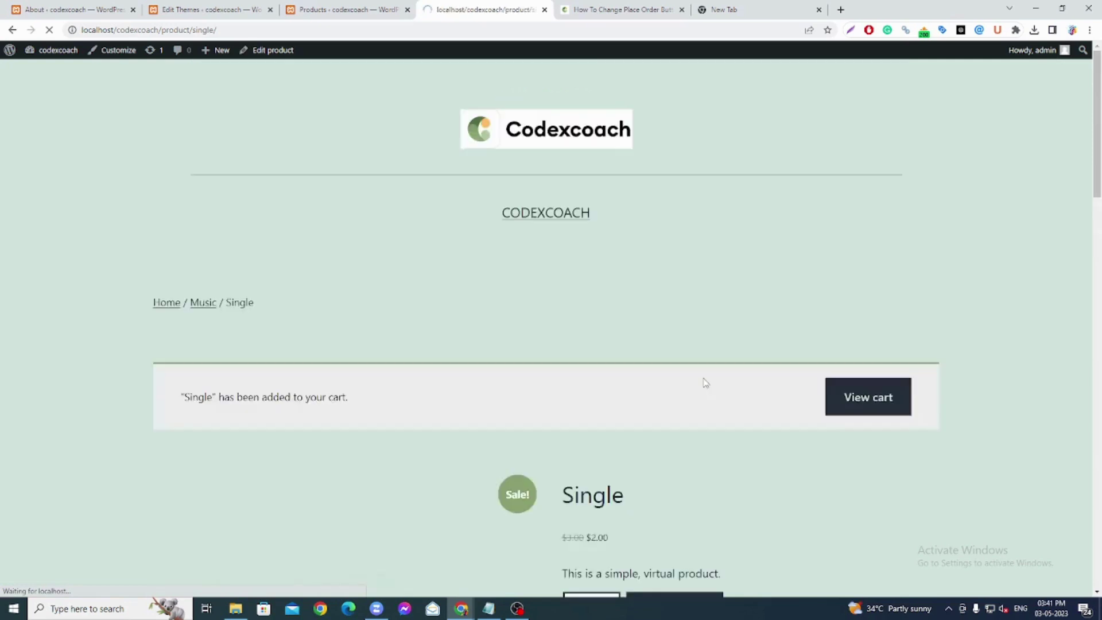
scroll(814, 364, "down", 4)
left_click(871, 172)
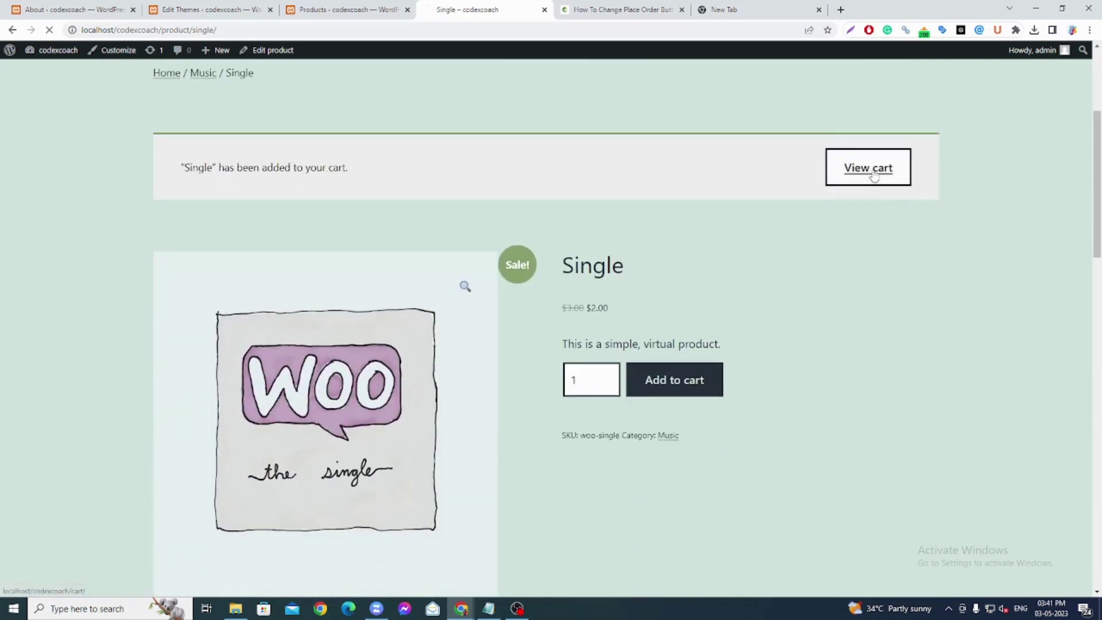
scroll(683, 221, "down", 5)
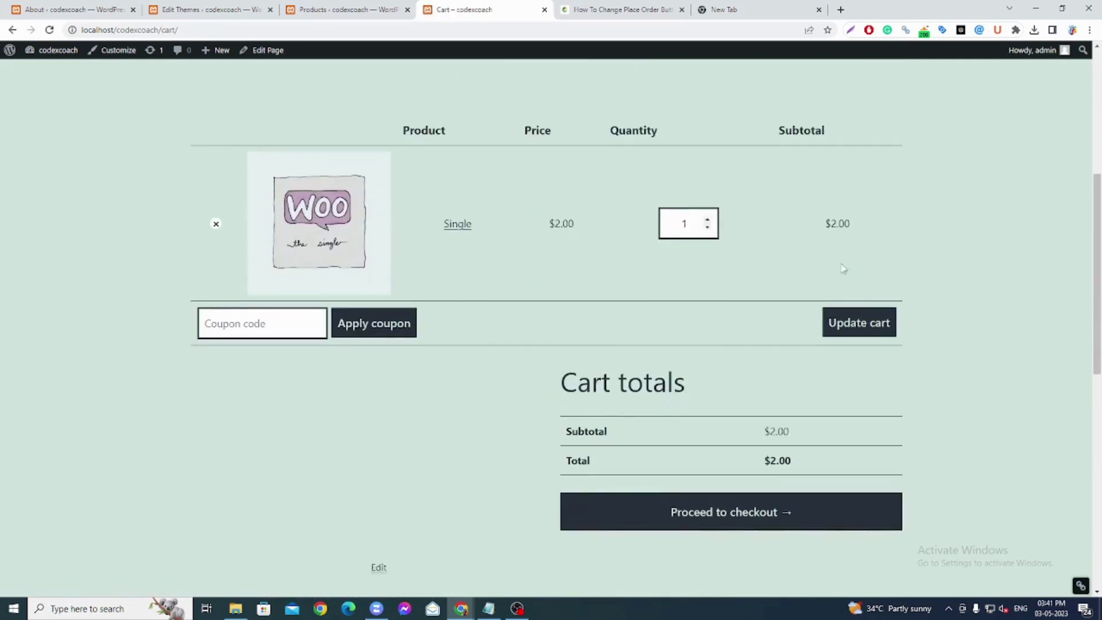
left_click(756, 514)
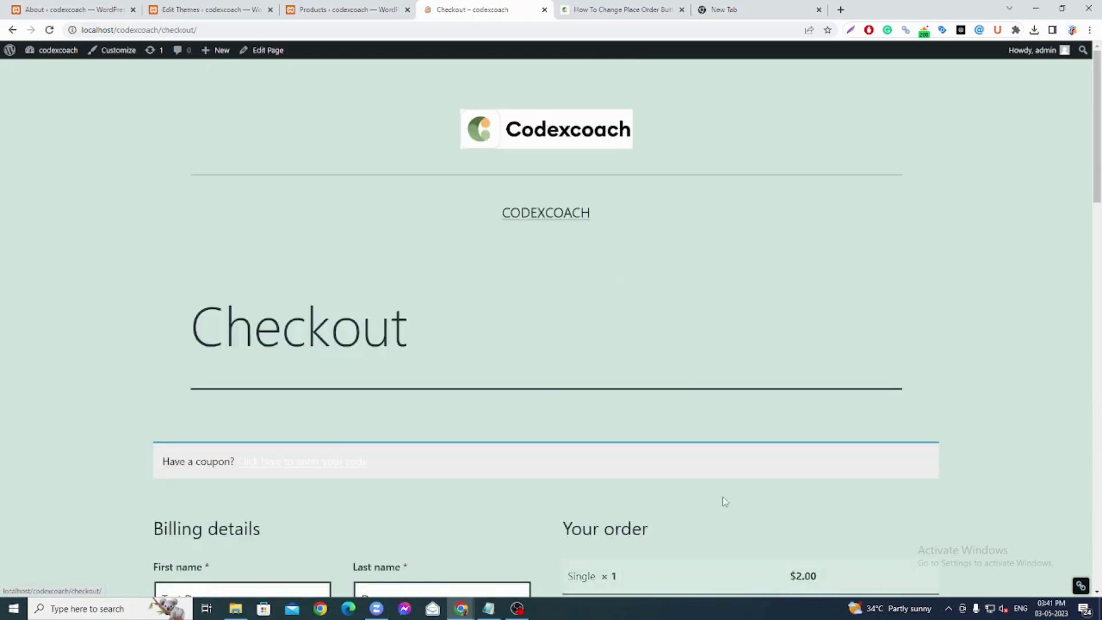
Check the order button's text on the checkout page against the product in the order and the product list.
scroll(631, 401, "down", 10)
scroll(753, 390, "up", 1)
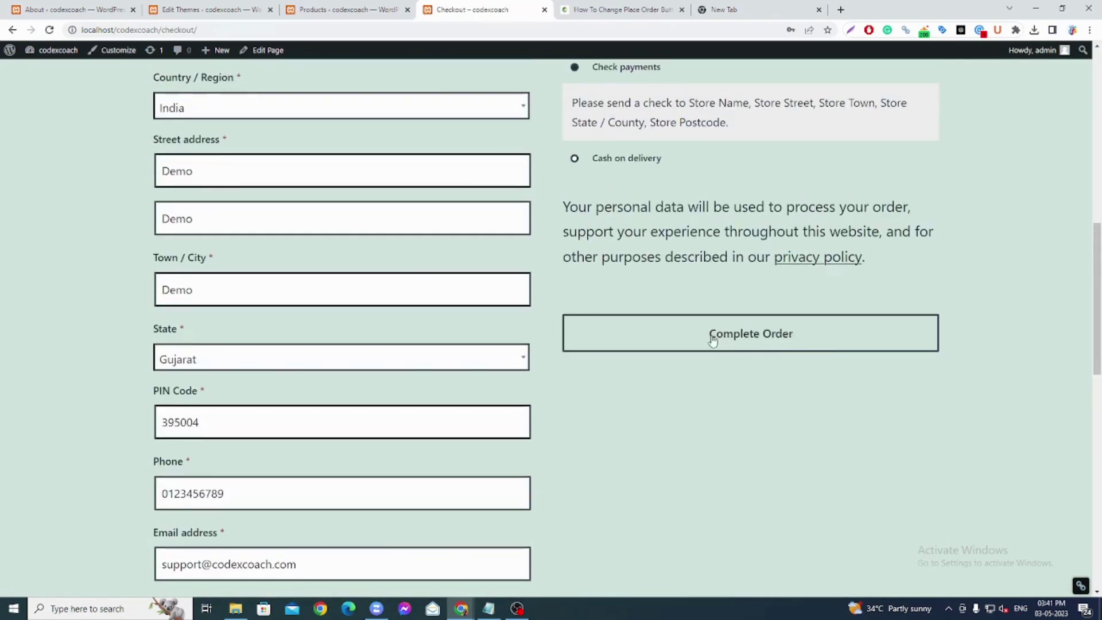
left_click(344, 10)
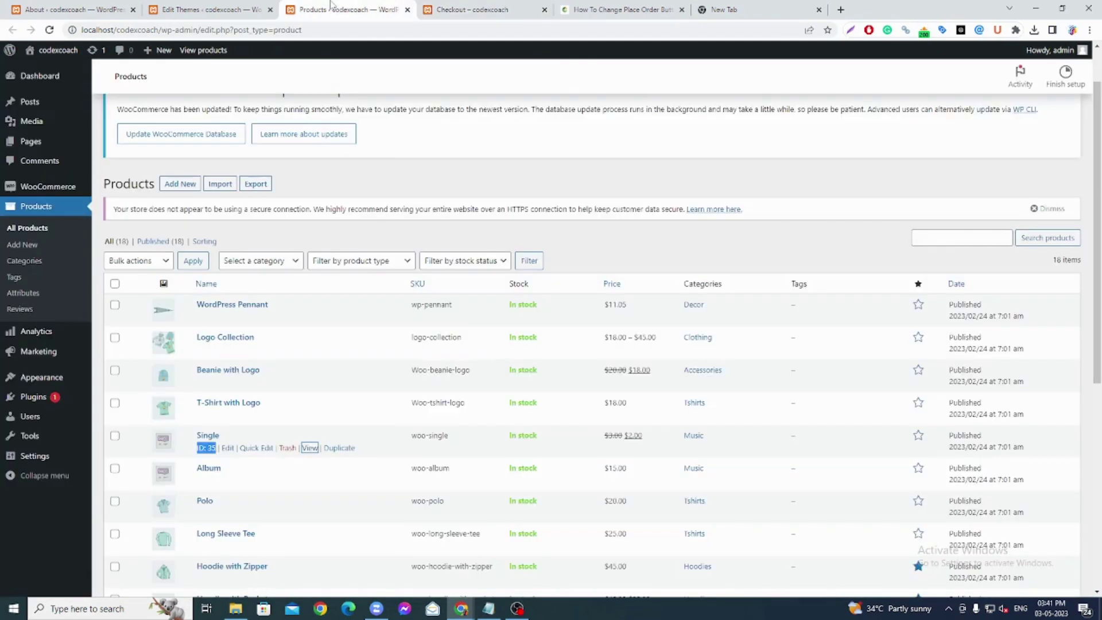
left_click(444, 8)
scroll(585, 246, "up", 5)
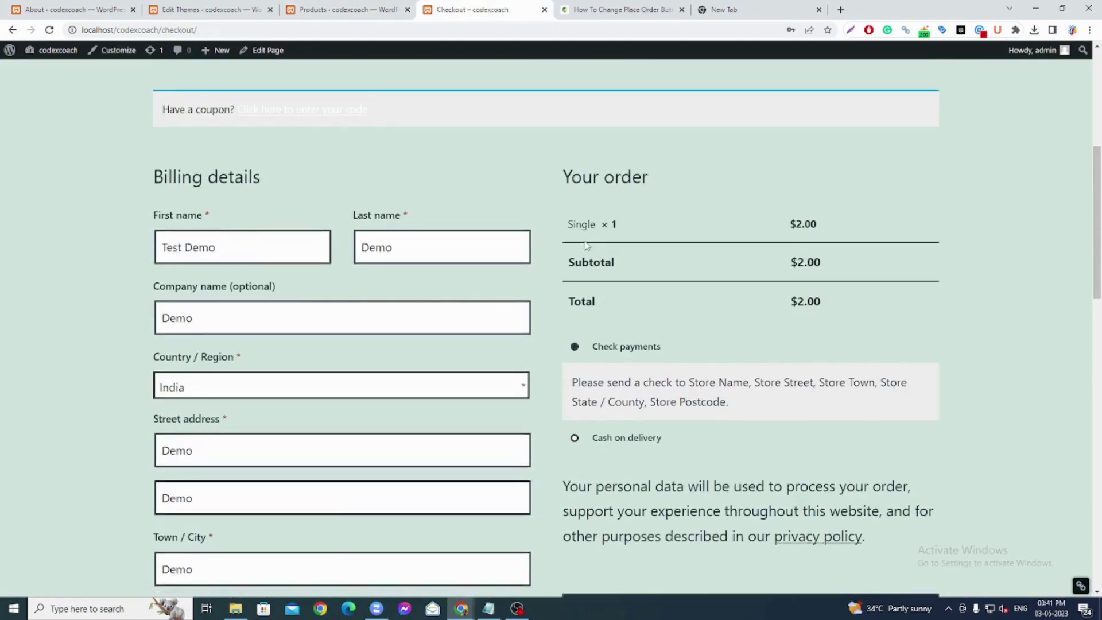
scroll(585, 246, "up", 1)
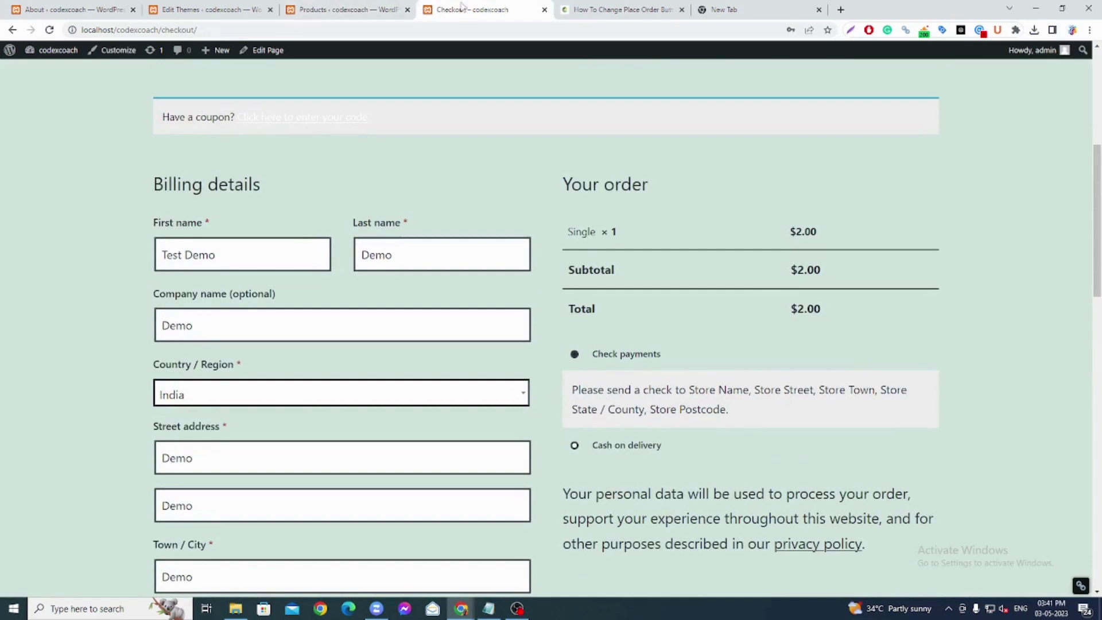
scroll(657, 310, "down", 5)
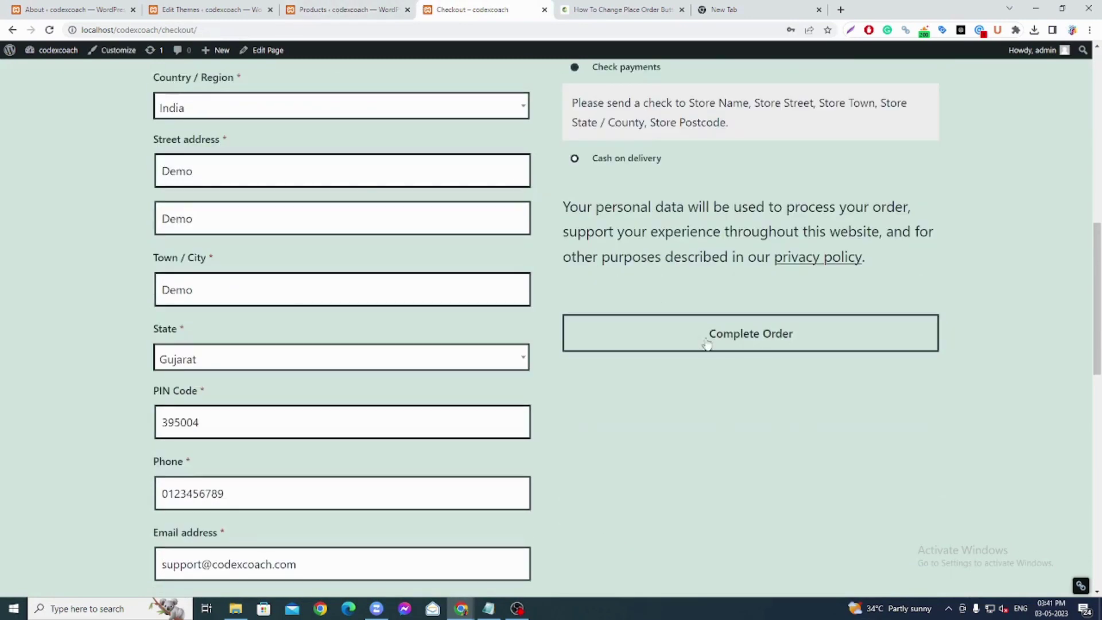
Examine the "Change Place Order Button Text Based on Categories" section and its code in the Codexcoach article.
left_click(609, 10)
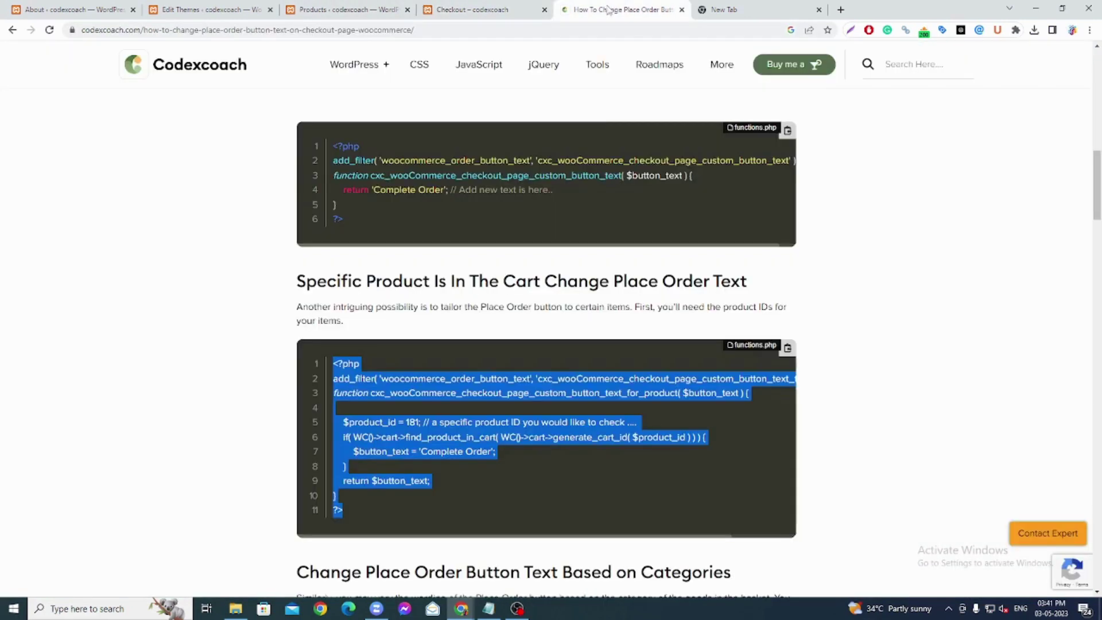
left_click(537, 356)
scroll(526, 350, "down", 6)
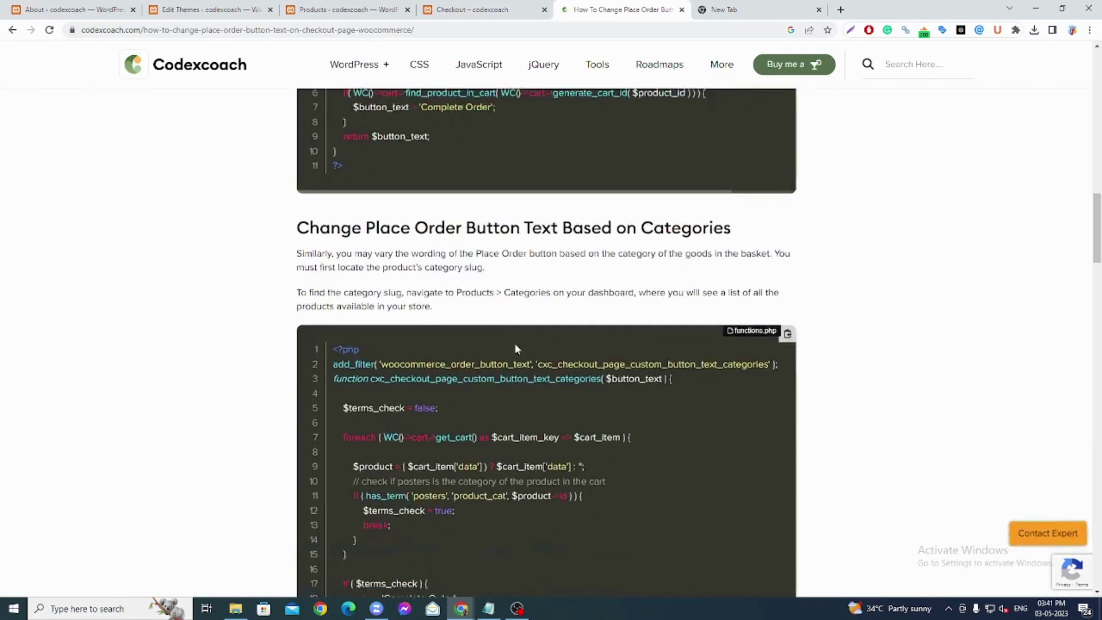
scroll(505, 306, "up", 1)
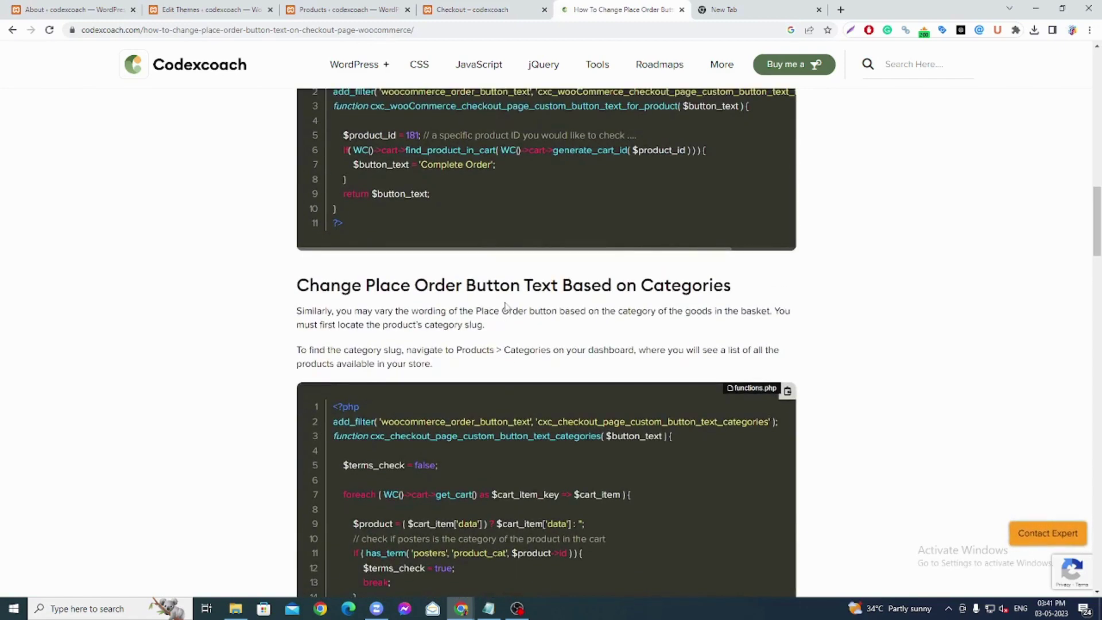
scroll(505, 306, "down", 2)
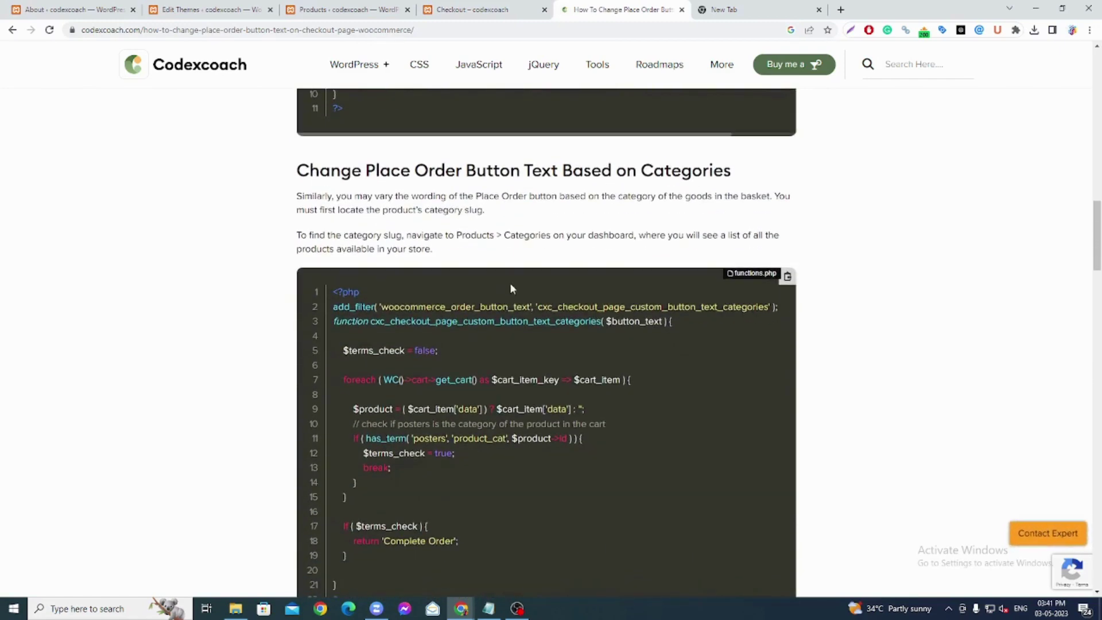
scroll(495, 224, "down", 1)
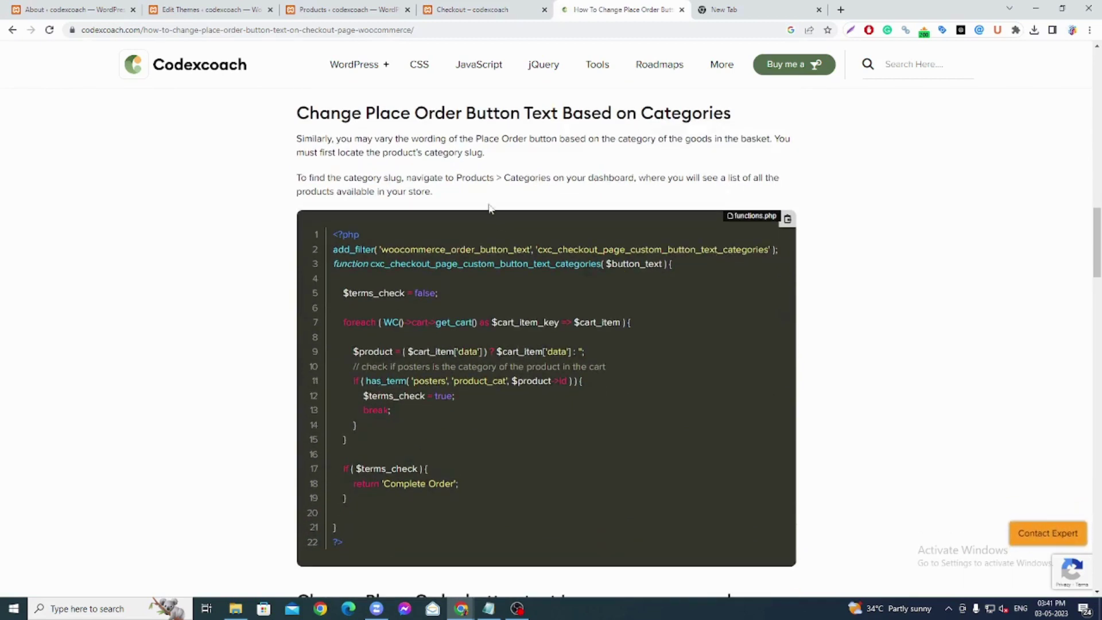
left_click_drag(294, 122, 732, 114)
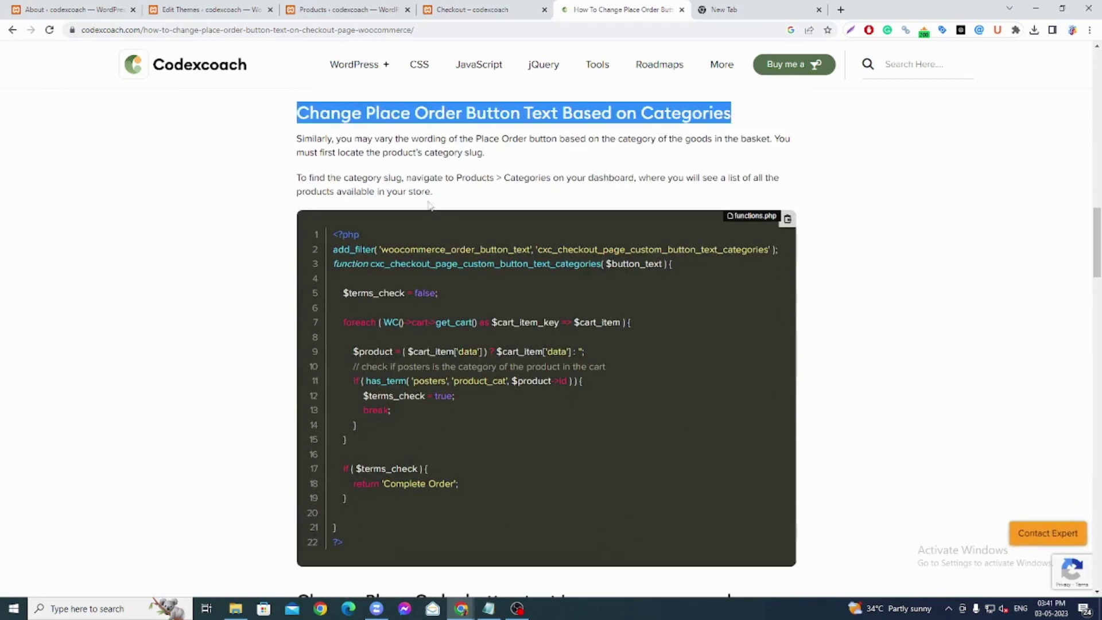
Switch to Notepad and read the closing notes below Step 7, through the thank-you line.
left_click(723, 9)
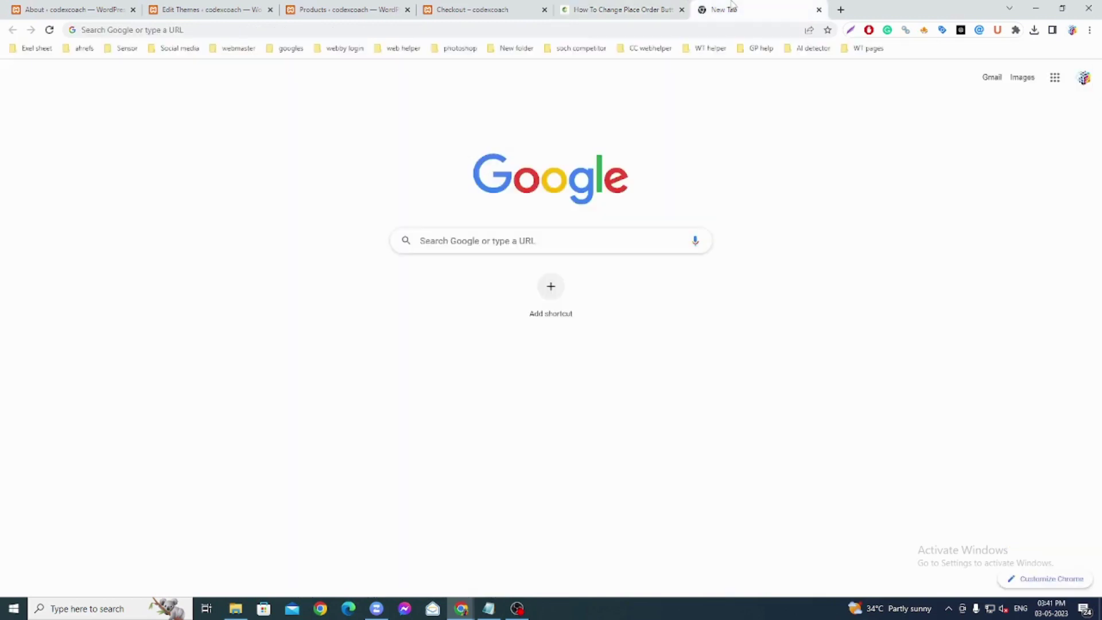
left_click(490, 609)
left_click(279, 422)
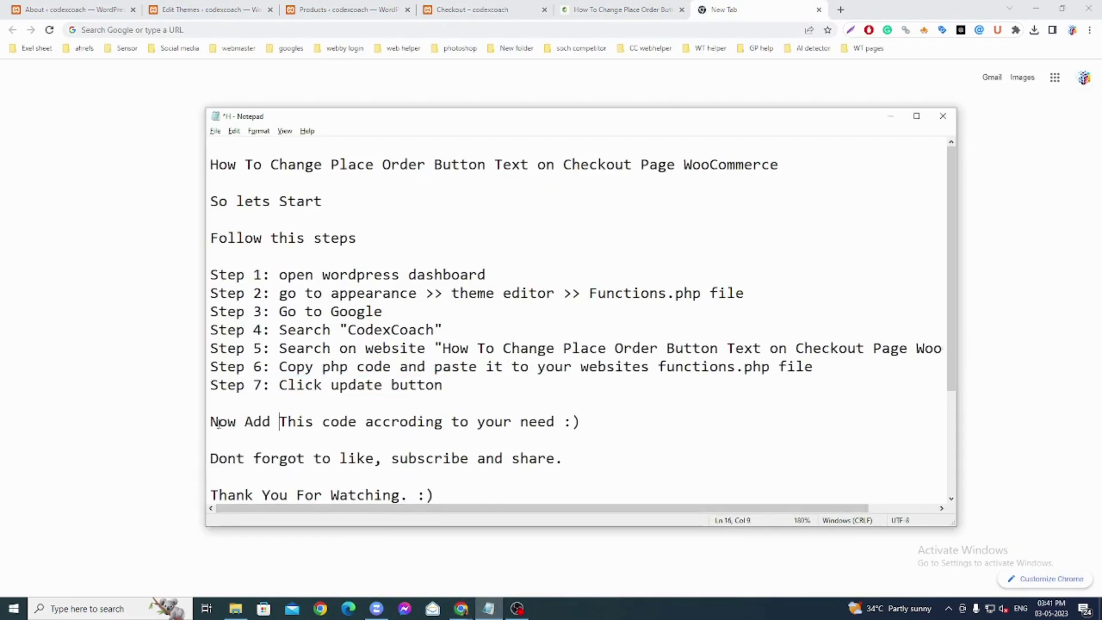
left_click_drag(210, 424, 588, 423)
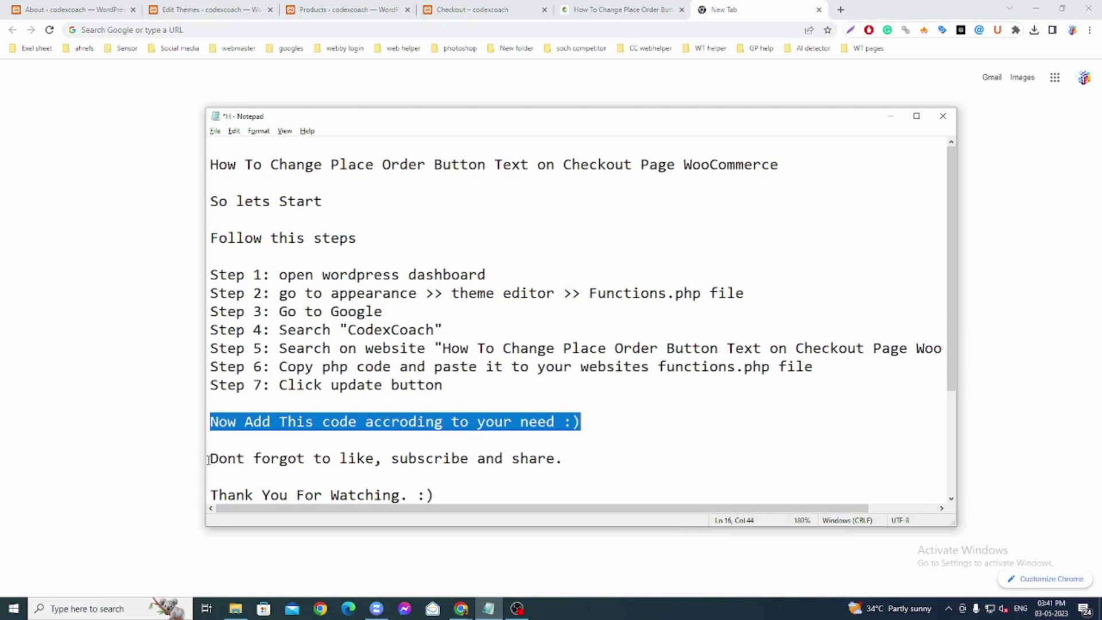
left_click_drag(209, 459, 574, 458)
scroll(435, 441, "down", 1)
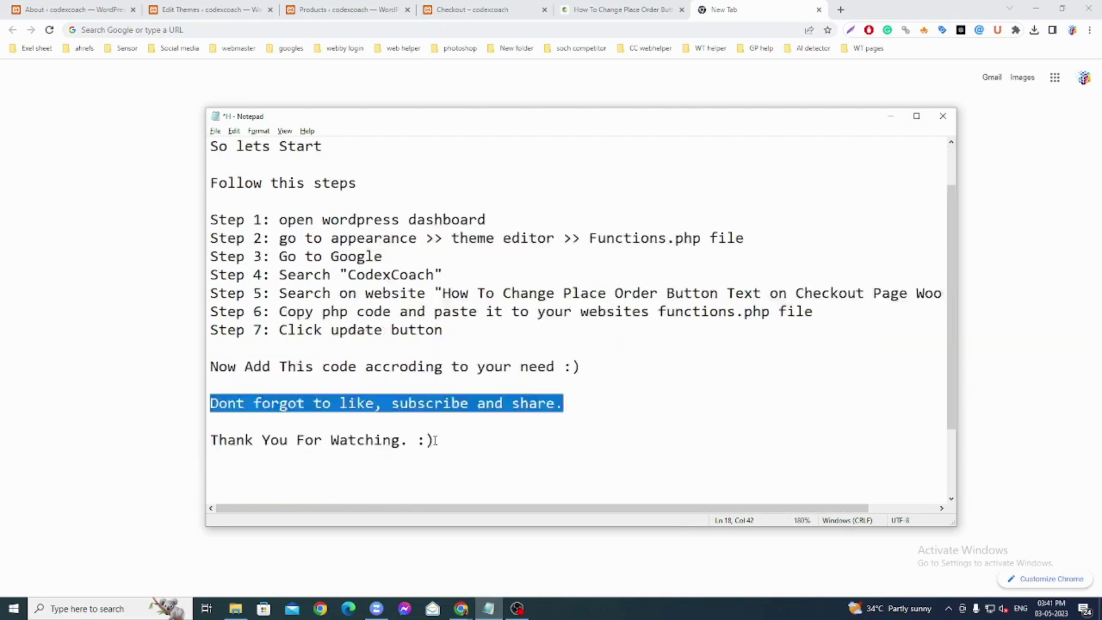
scroll(435, 441, "down", 2)
left_click_drag(210, 348, 447, 348)
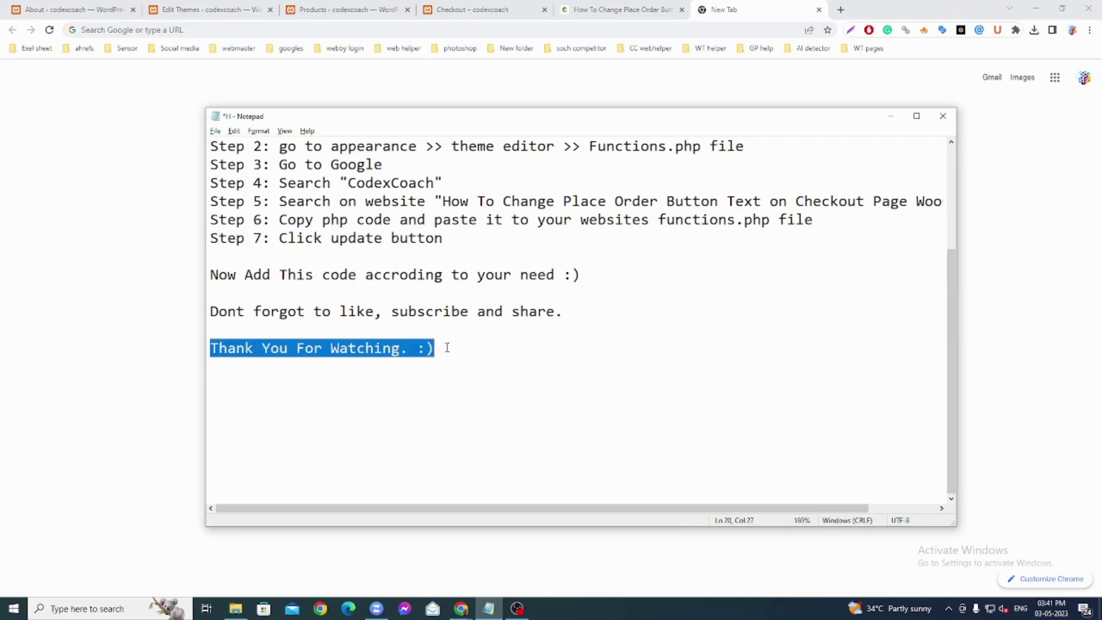